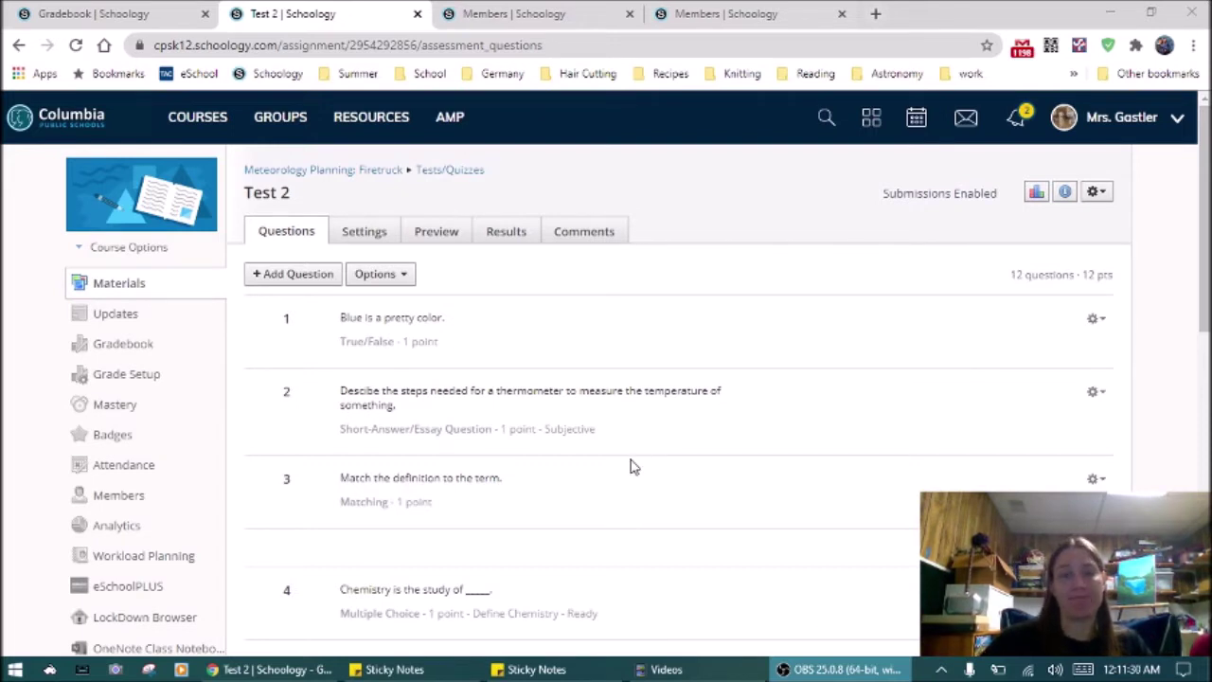
Open the settings of Test 2 in the course's Respondus LockDown Browser dashboard.
scroll(364, 408, "down", 1)
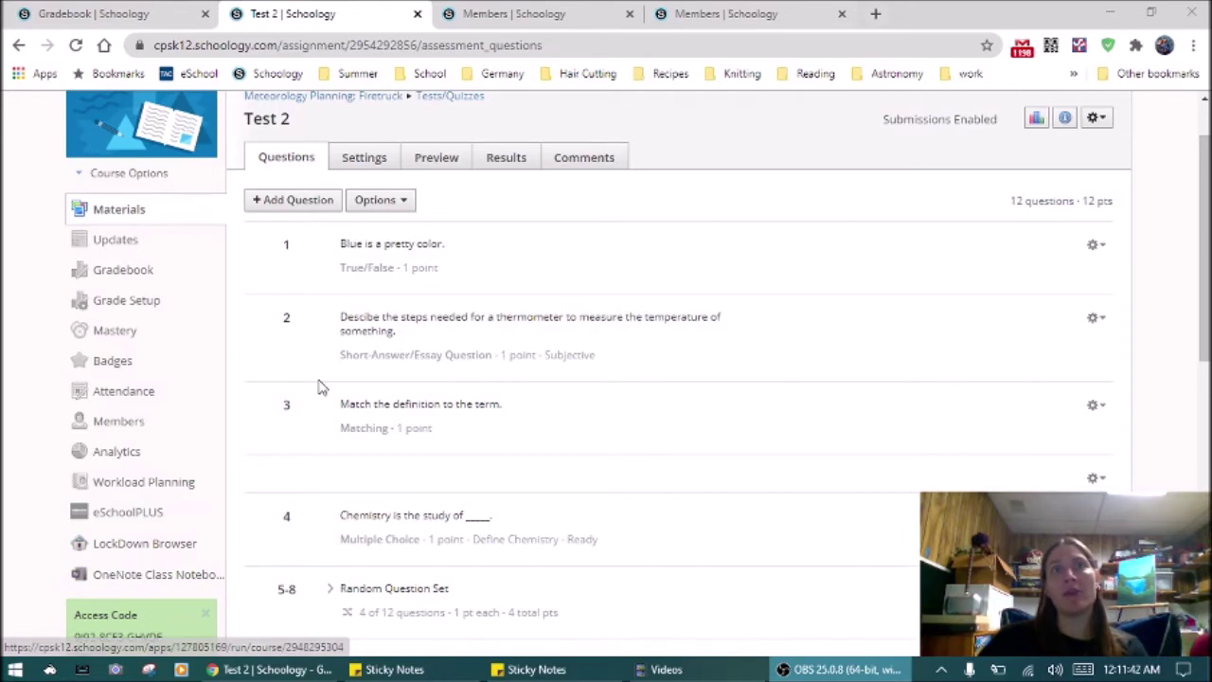
scroll(319, 407, "up", 1)
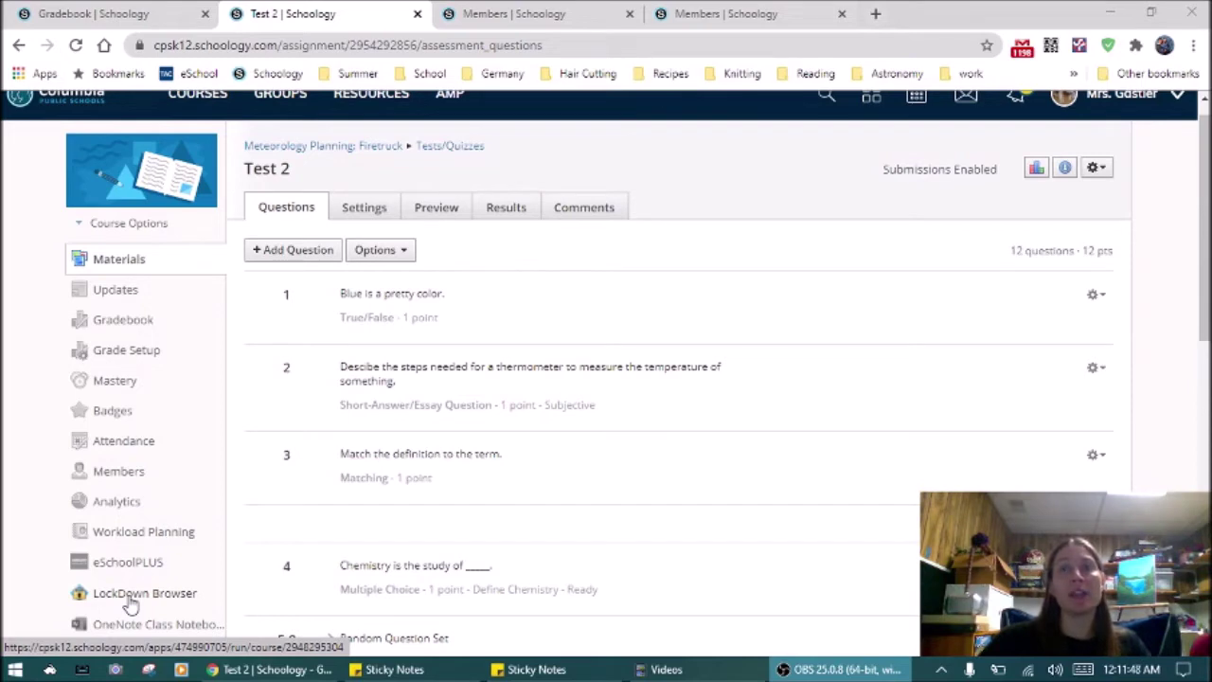
left_click(131, 594)
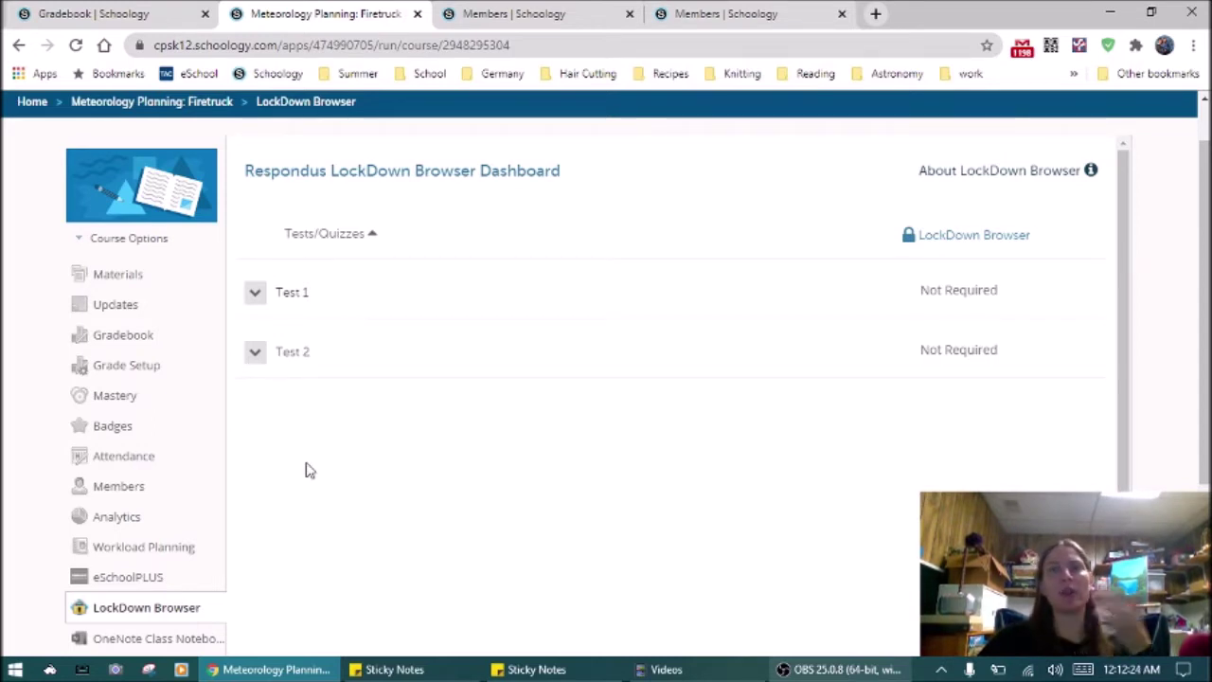
left_click(255, 357)
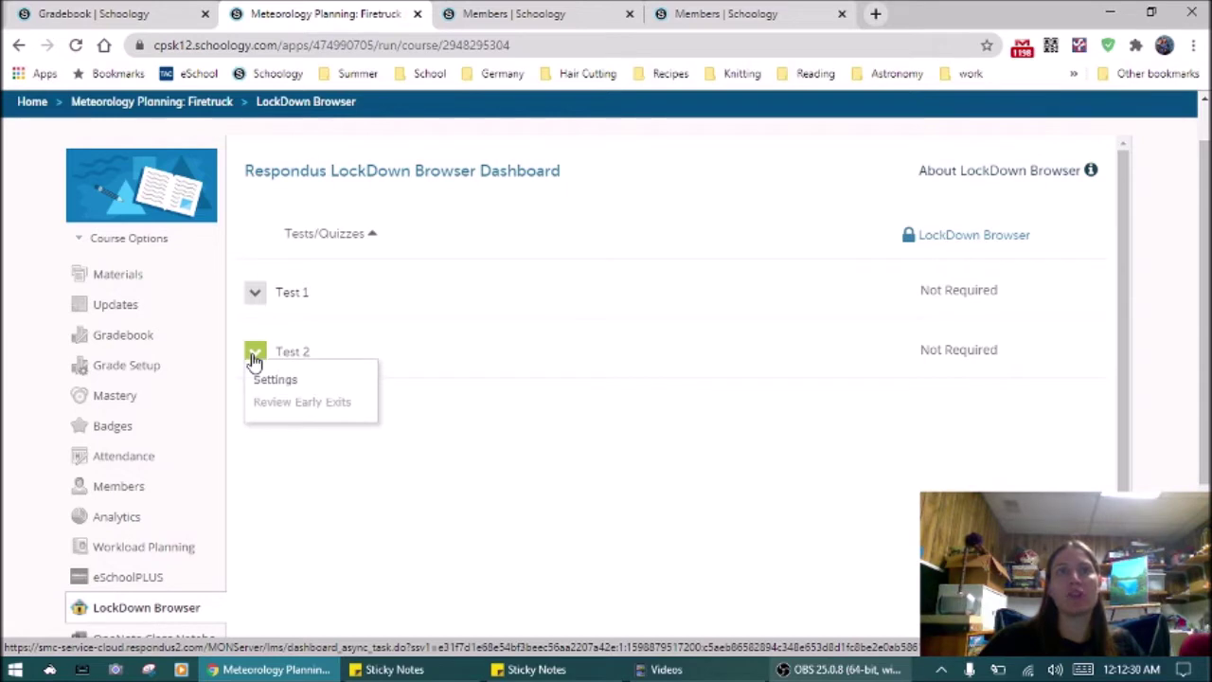
left_click(272, 383)
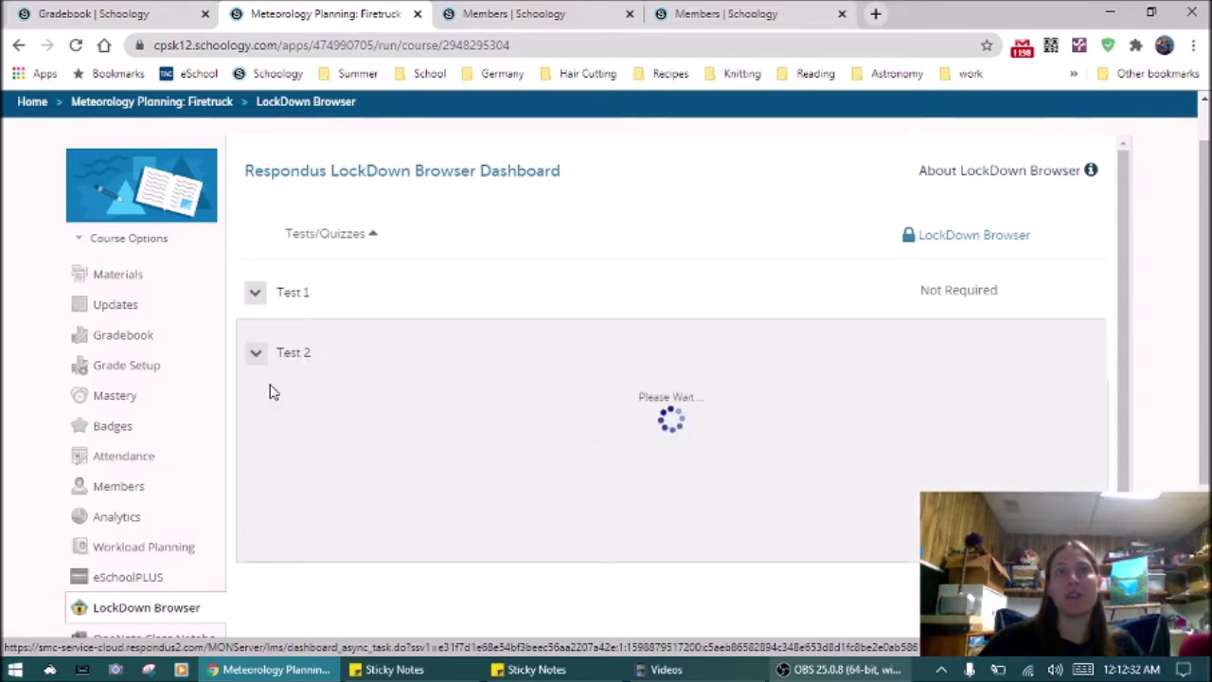
Require Respondus LockDown Browser for the Test 2 exam and expand its advanced settings.
scroll(272, 391, "down", 1)
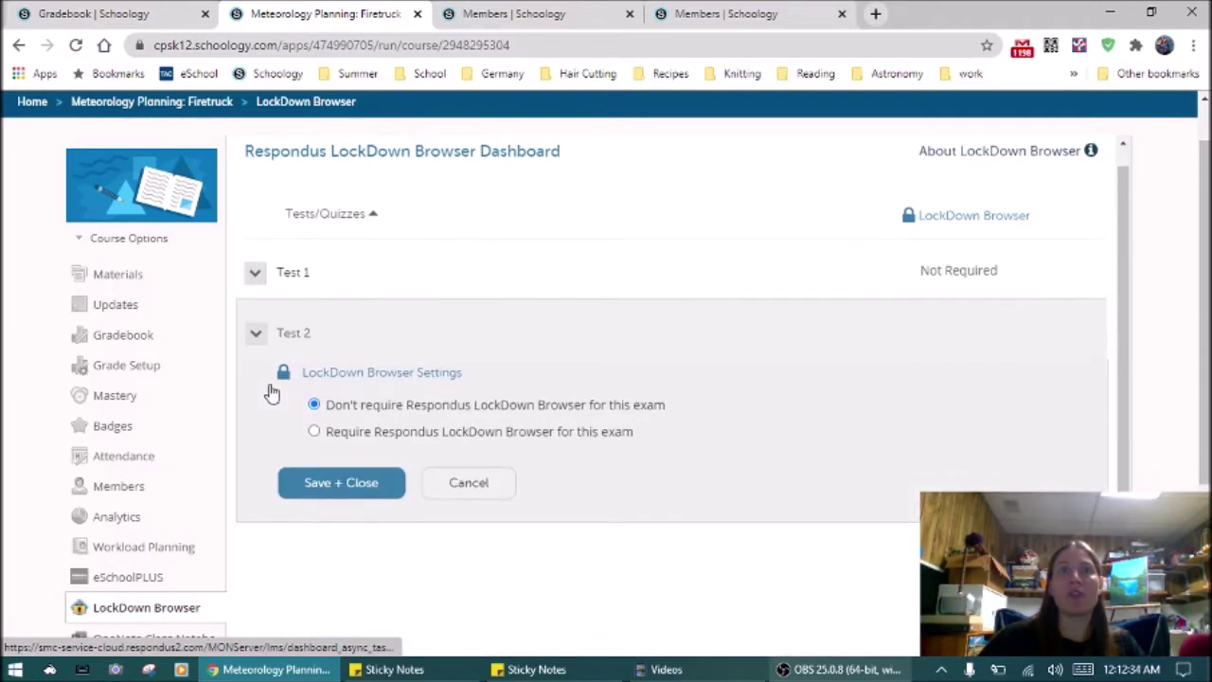
left_click(314, 428)
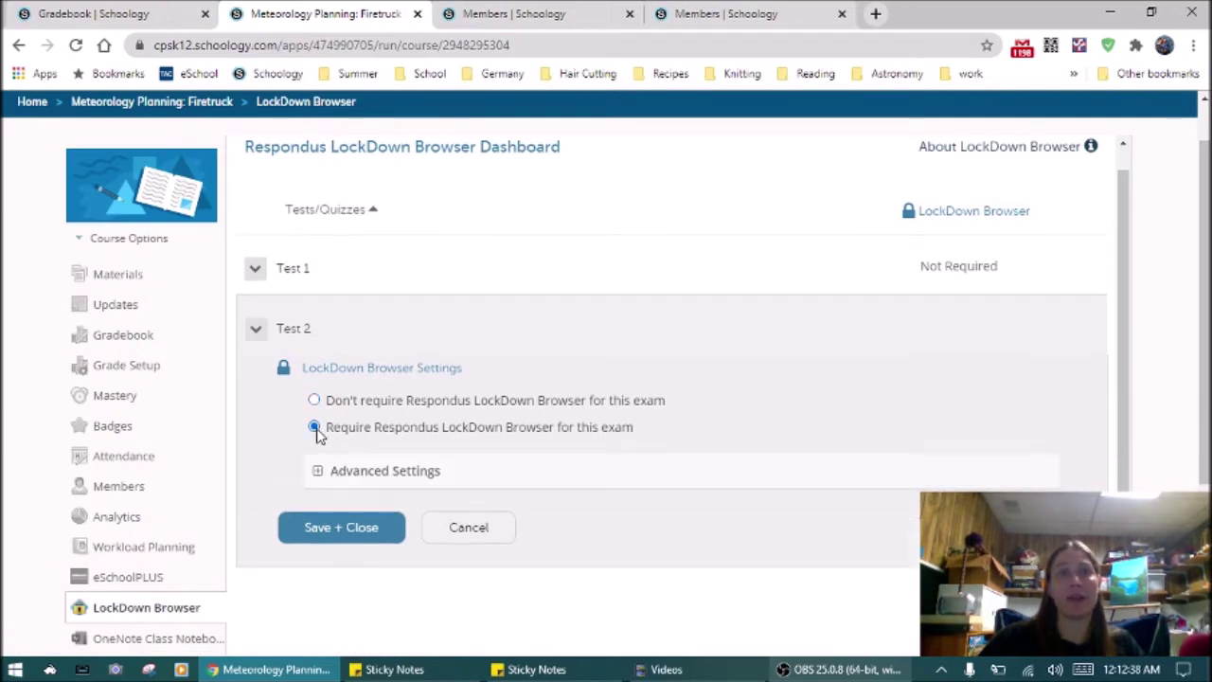
scroll(425, 480, "down", 1)
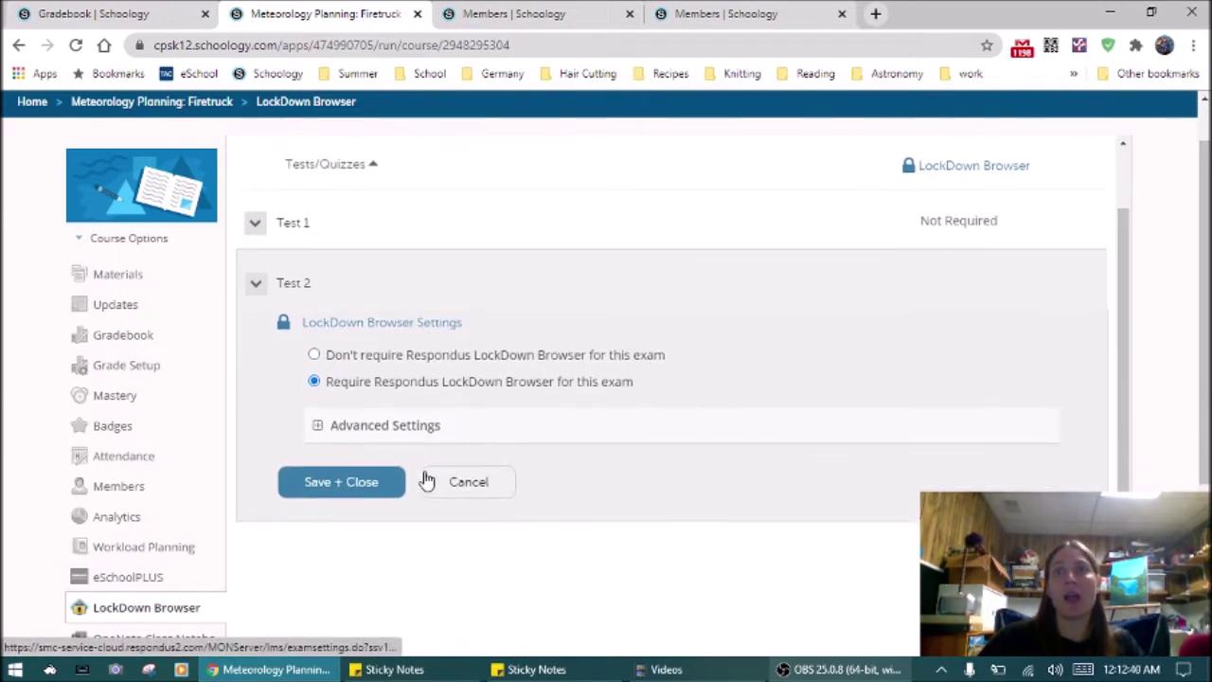
left_click(318, 426)
scroll(338, 453, "down", 1)
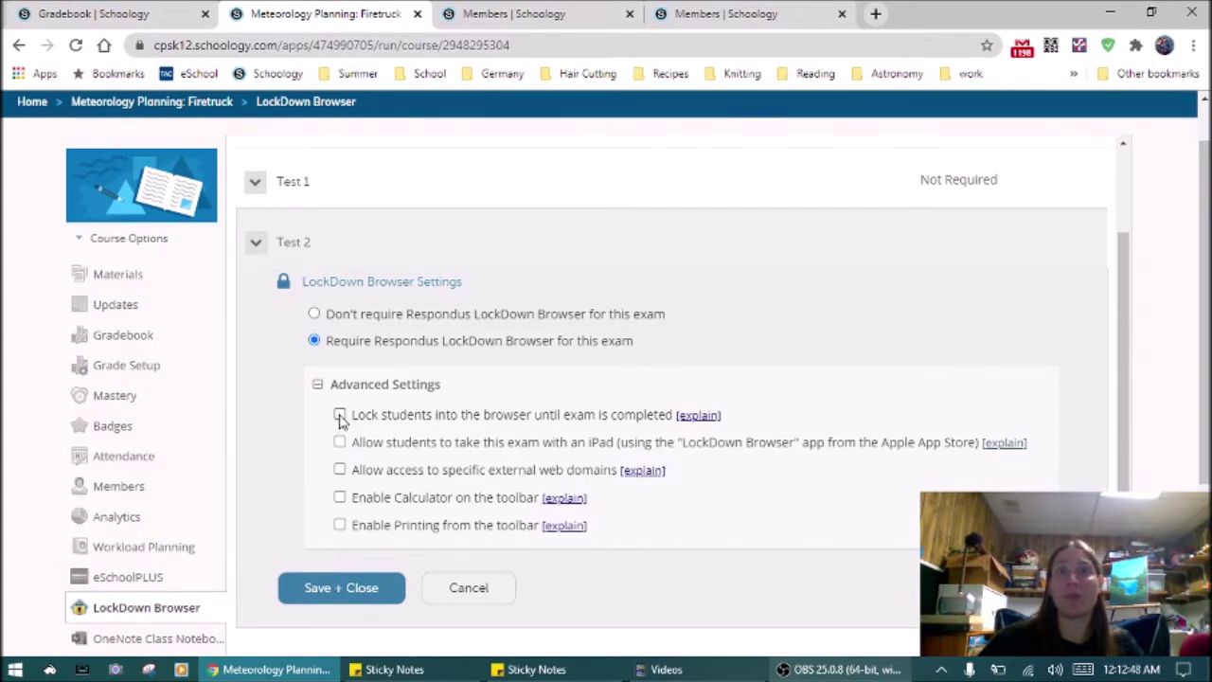
Lock students into the browser until the exam is completed and allow them to take the exam with an iPad.
left_click(340, 415)
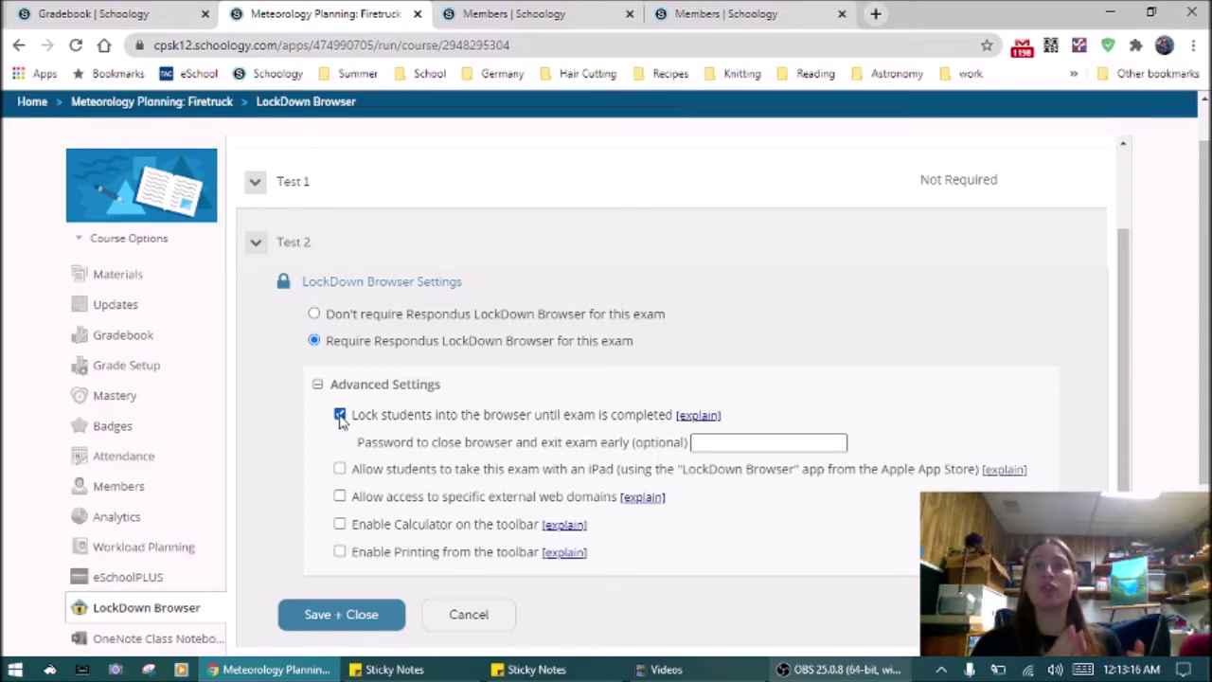
left_click(699, 442)
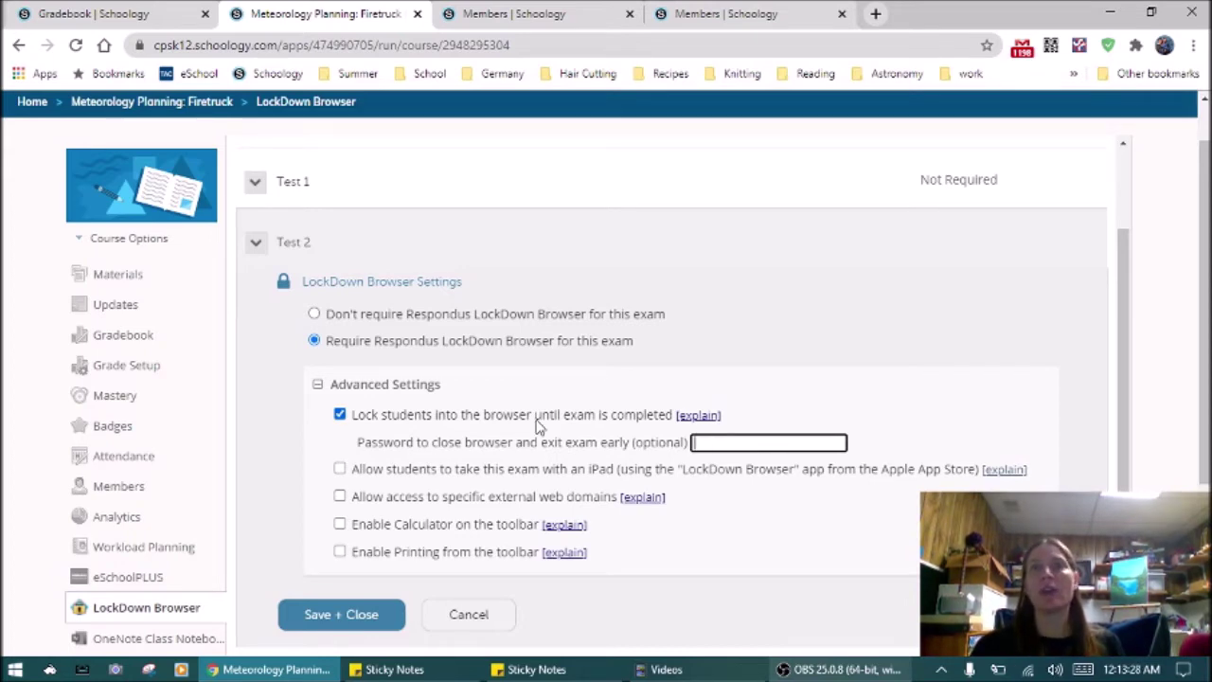
scroll(483, 487, "down", 1)
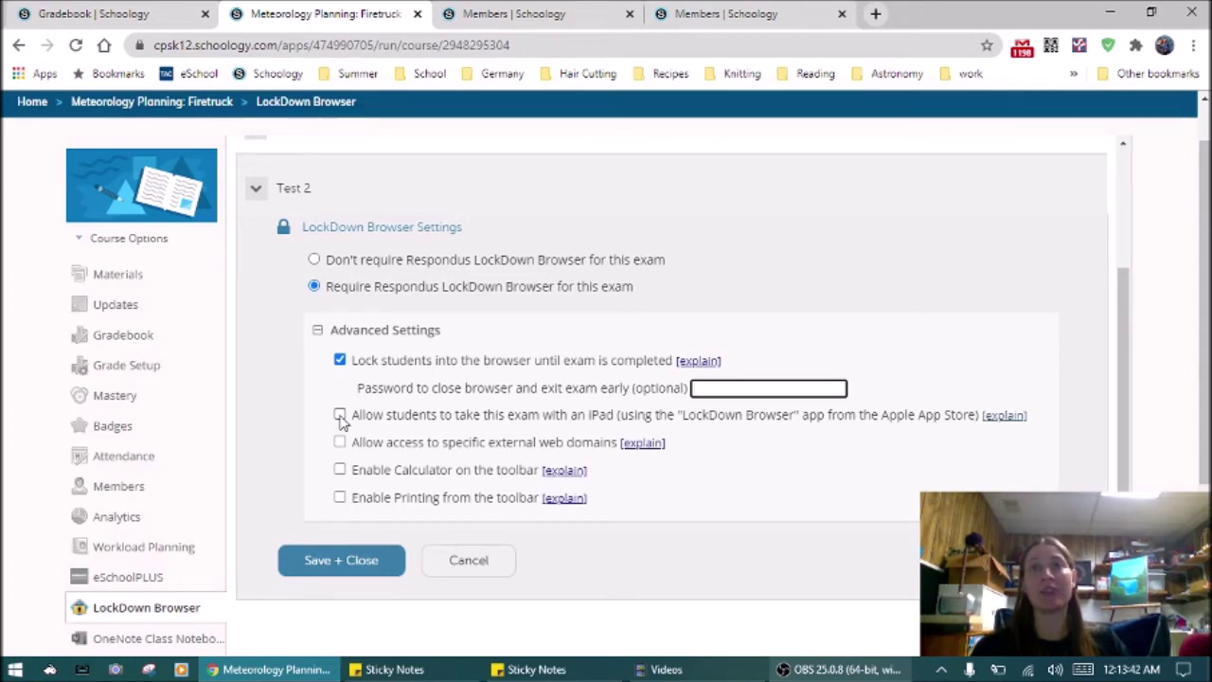
left_click(339, 416)
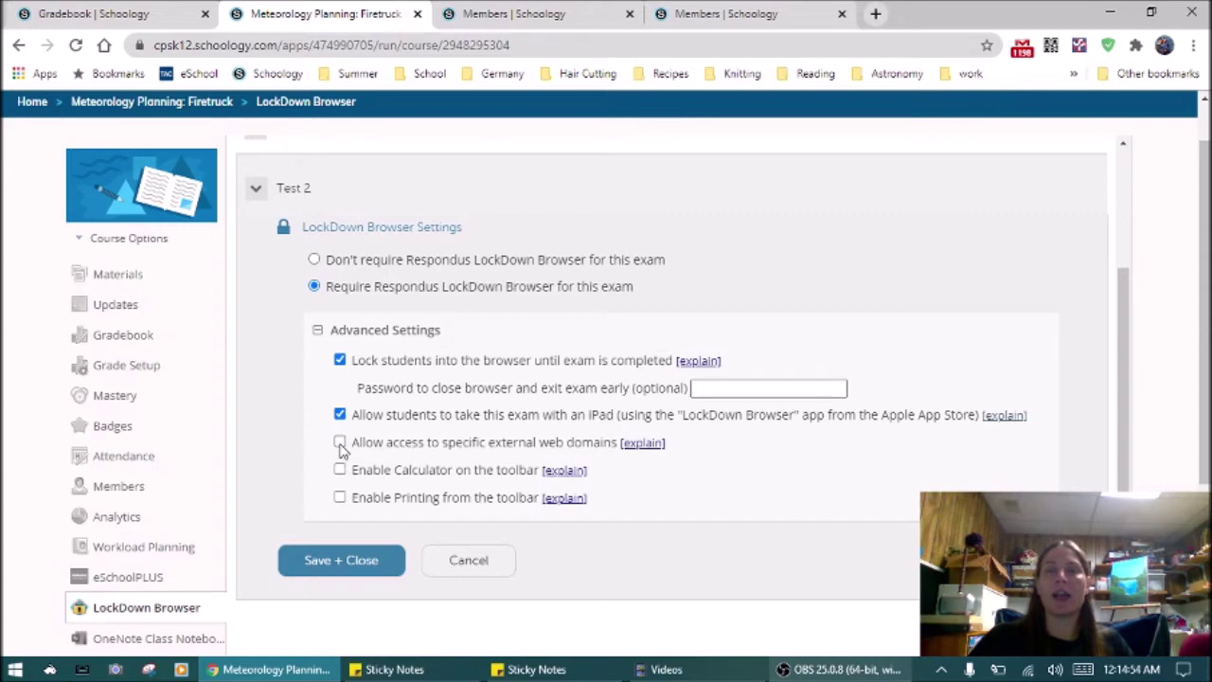
Allow access to specific external web domains without listing any, and enable the standard calculator on the toolbar.
left_click(340, 443)
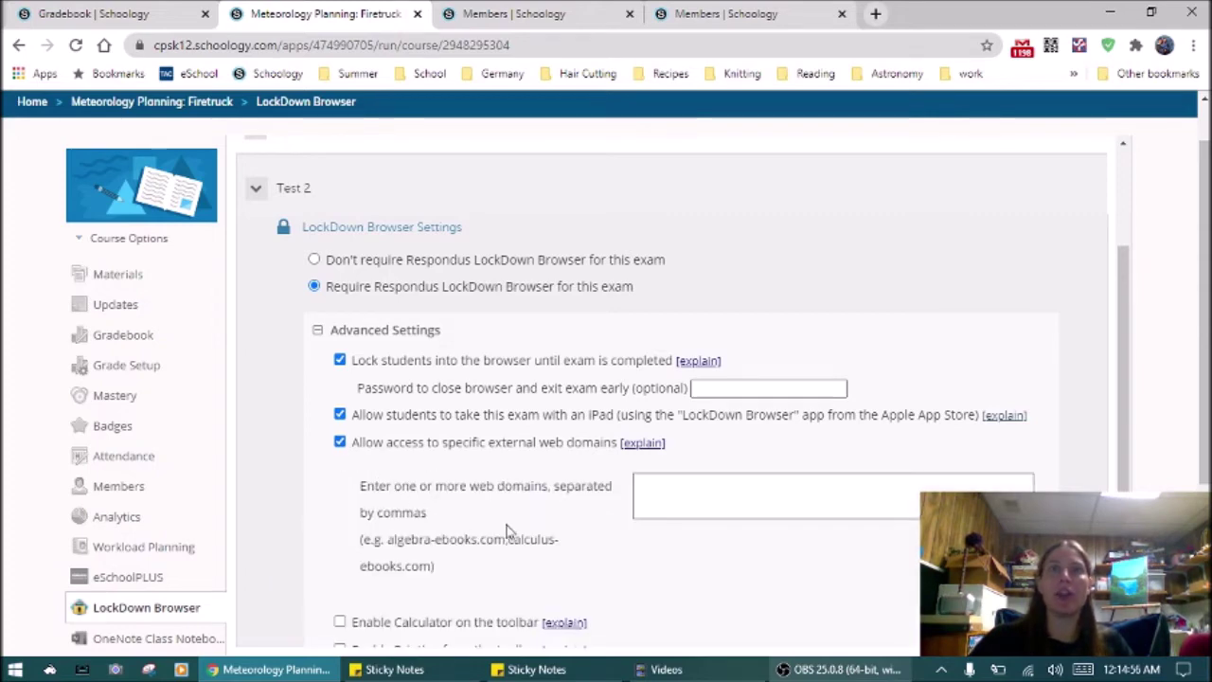
left_click(662, 499)
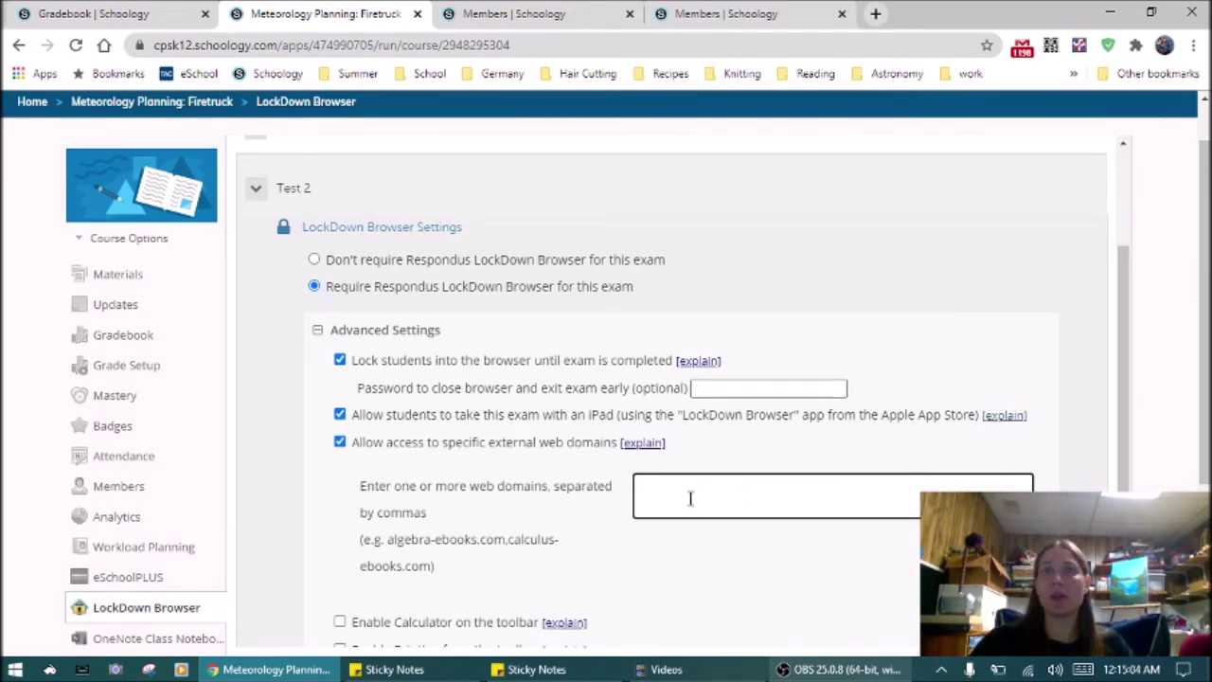
scroll(585, 480, "down", 1)
scroll(585, 480, "down", 1)
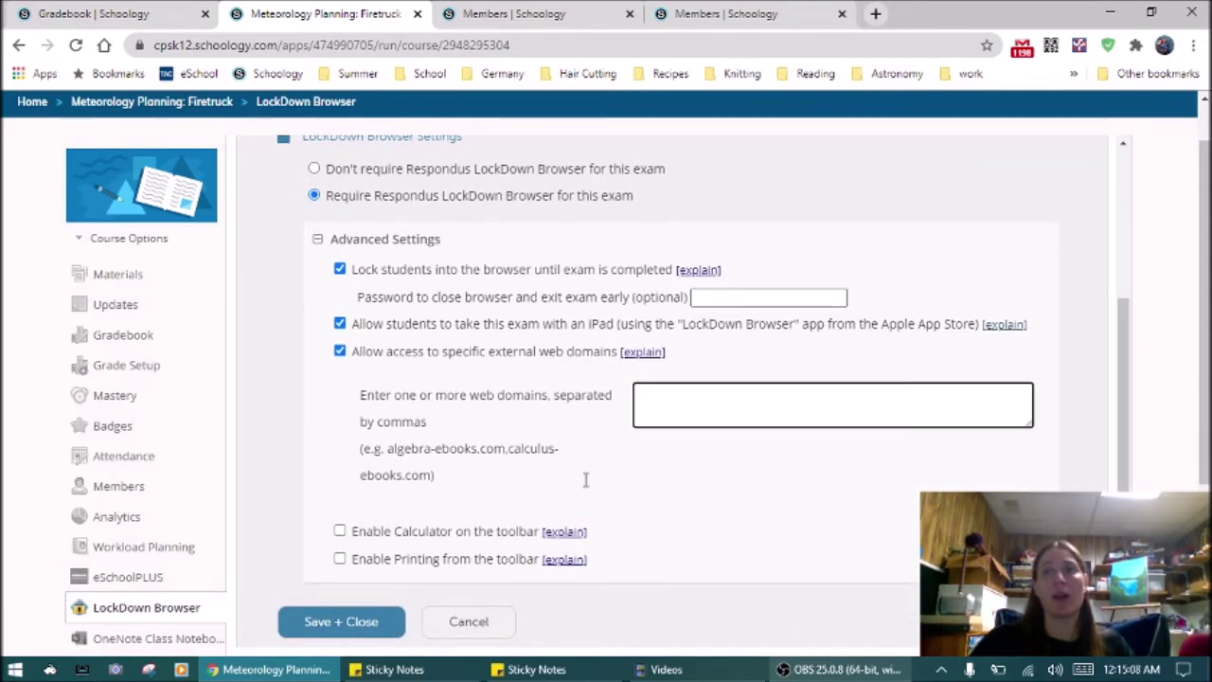
left_click(339, 532)
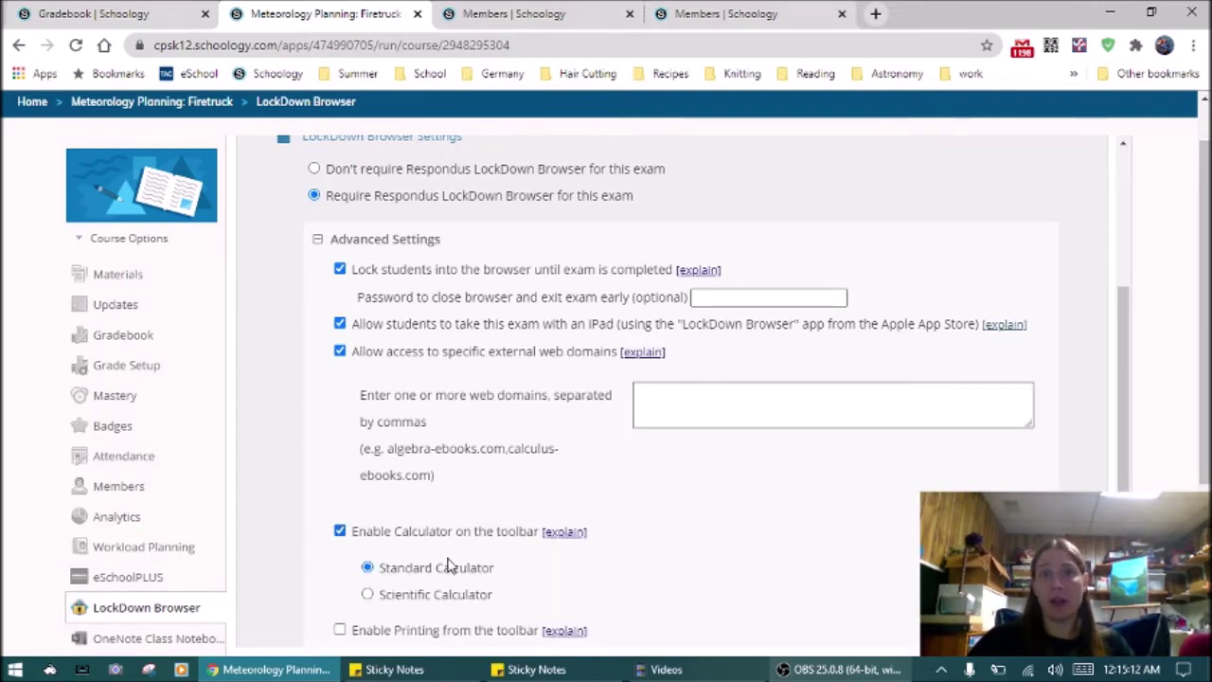
Try enabling printing from the toolbar for Test 2 and turn that option back off.
scroll(449, 564, "down", 1)
scroll(448, 564, "down", 1)
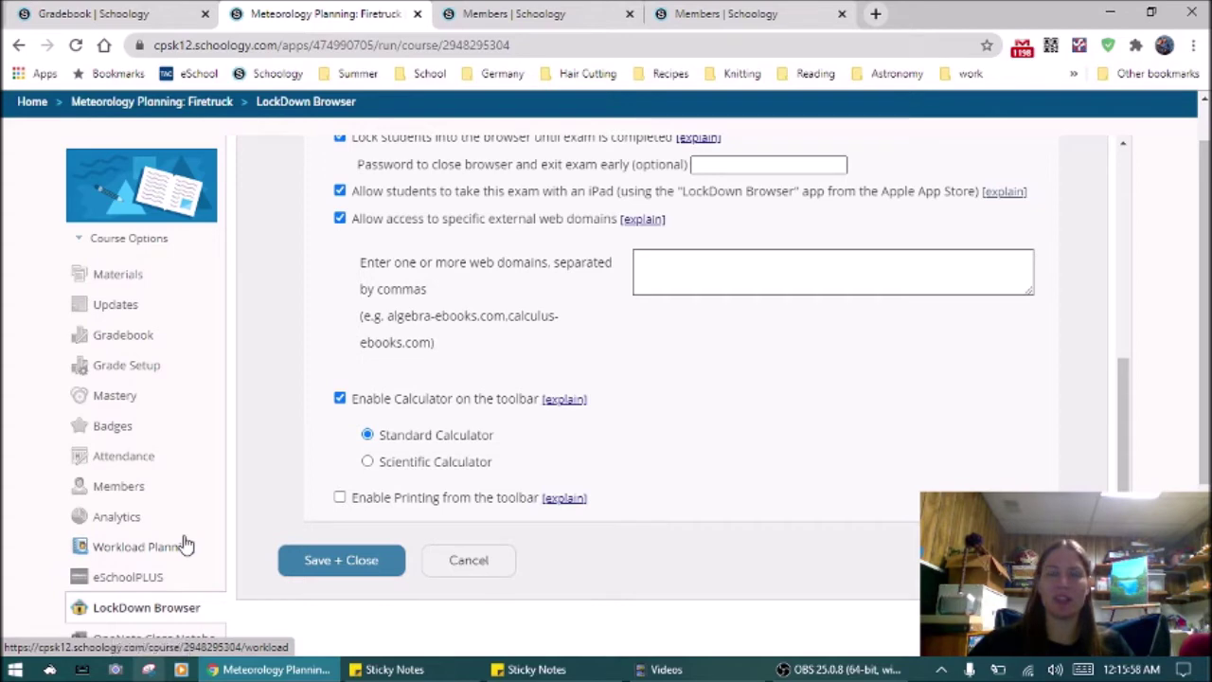
left_click(339, 498)
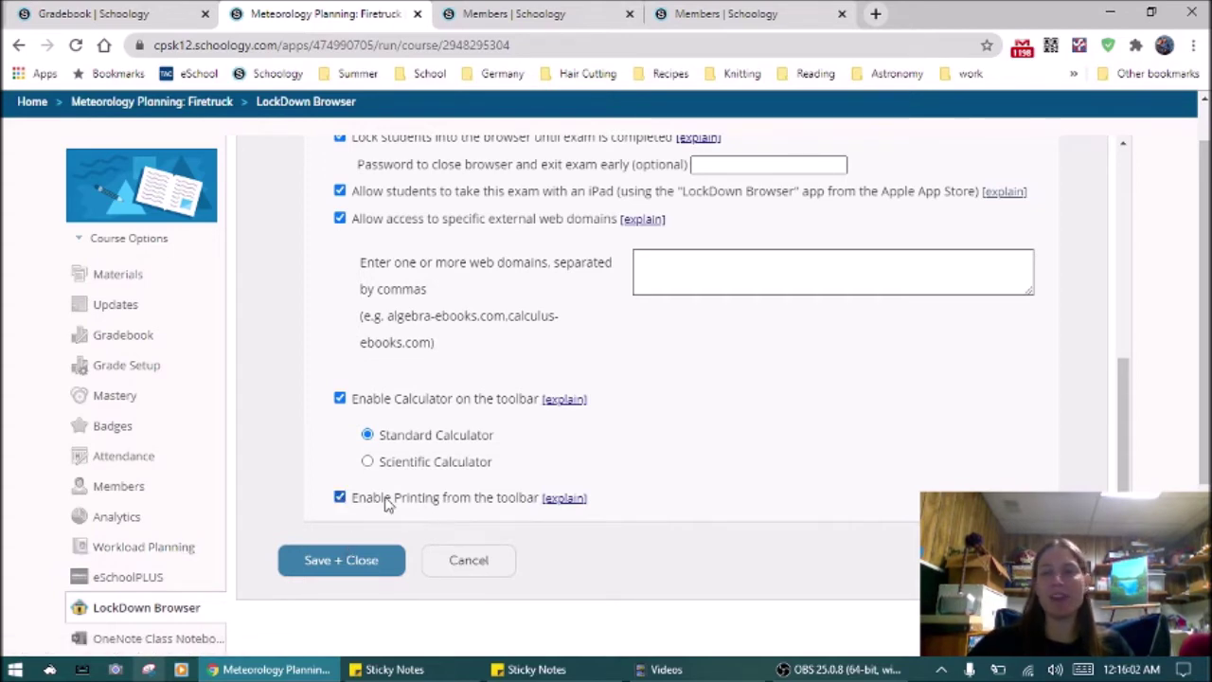
scroll(506, 534, "down", 1)
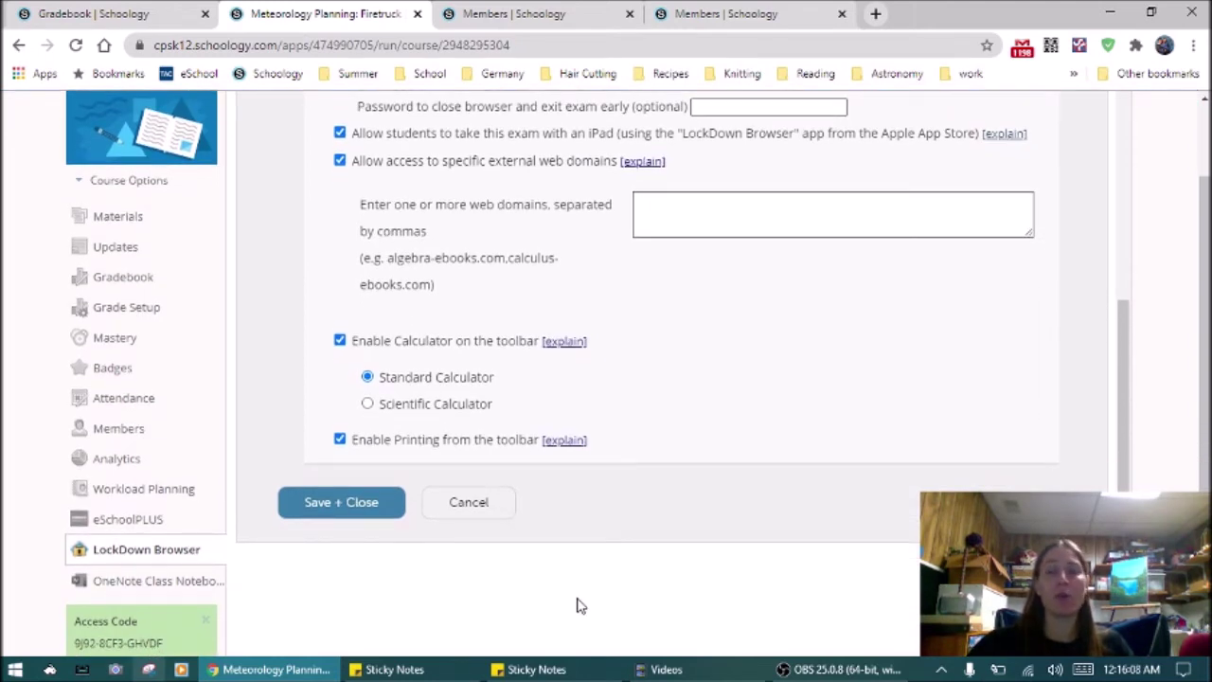
left_click(340, 439)
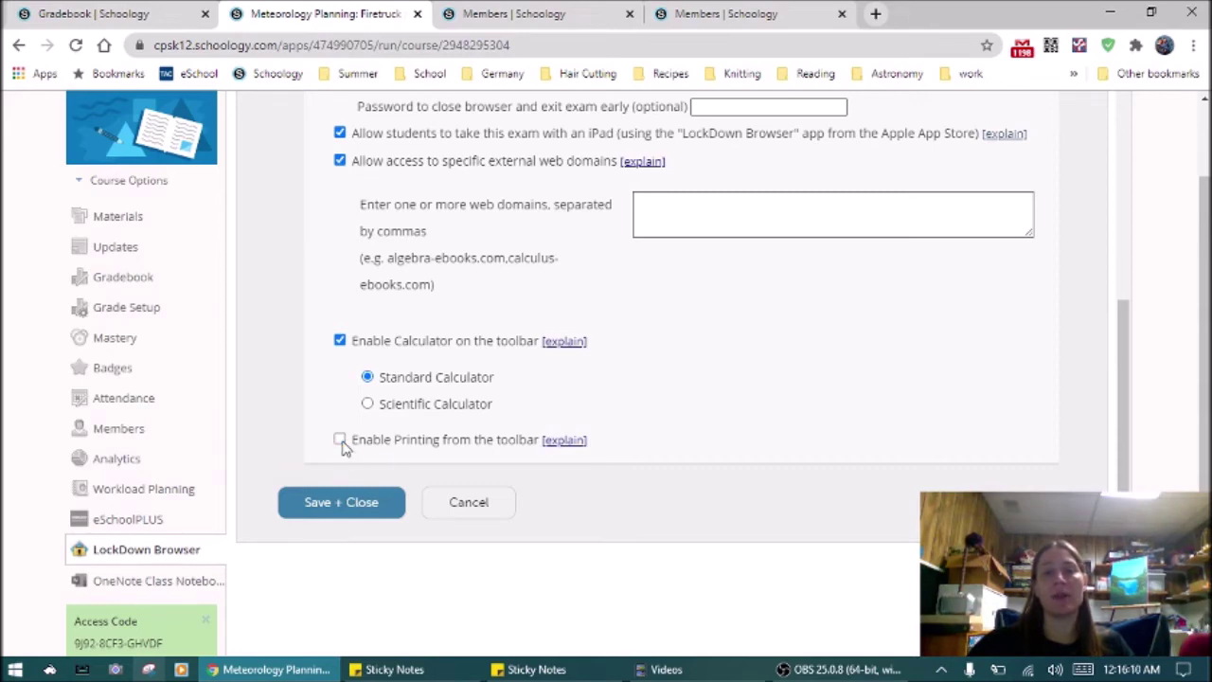
Turn off external web domain access and locking students into the browser, and save Test 2's LockDown Browser settings.
scroll(346, 271, "up", 2)
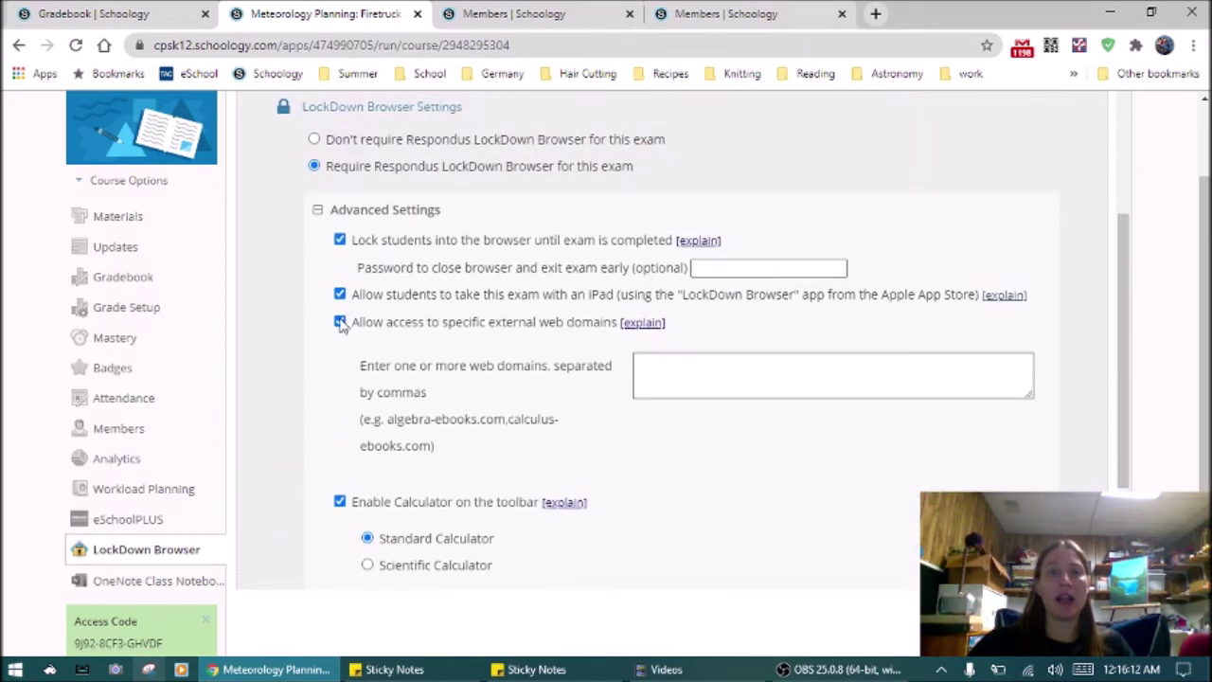
left_click(340, 323)
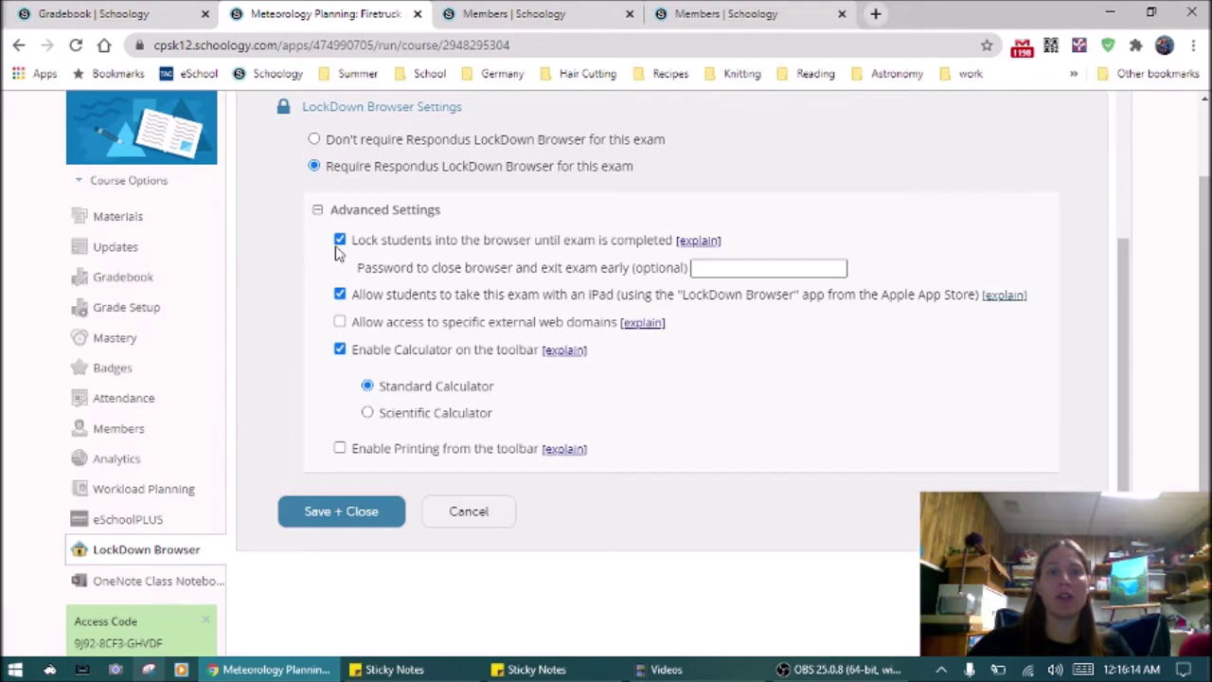
left_click(340, 241)
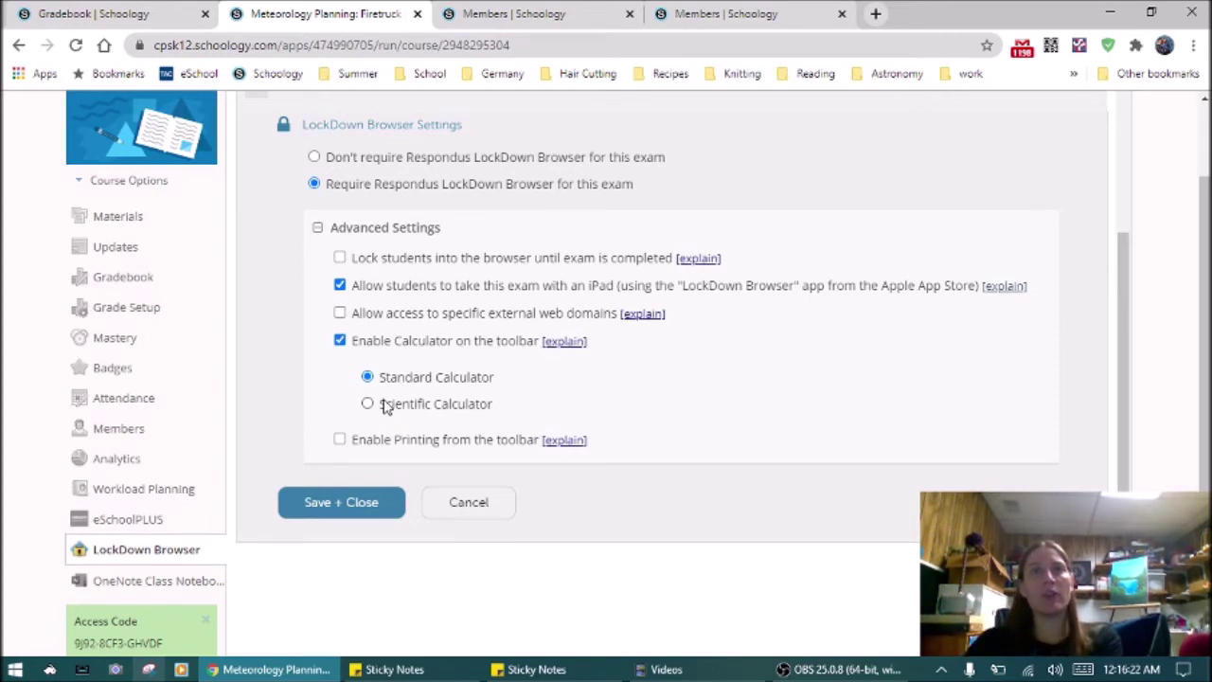
scroll(426, 433, "up", 1)
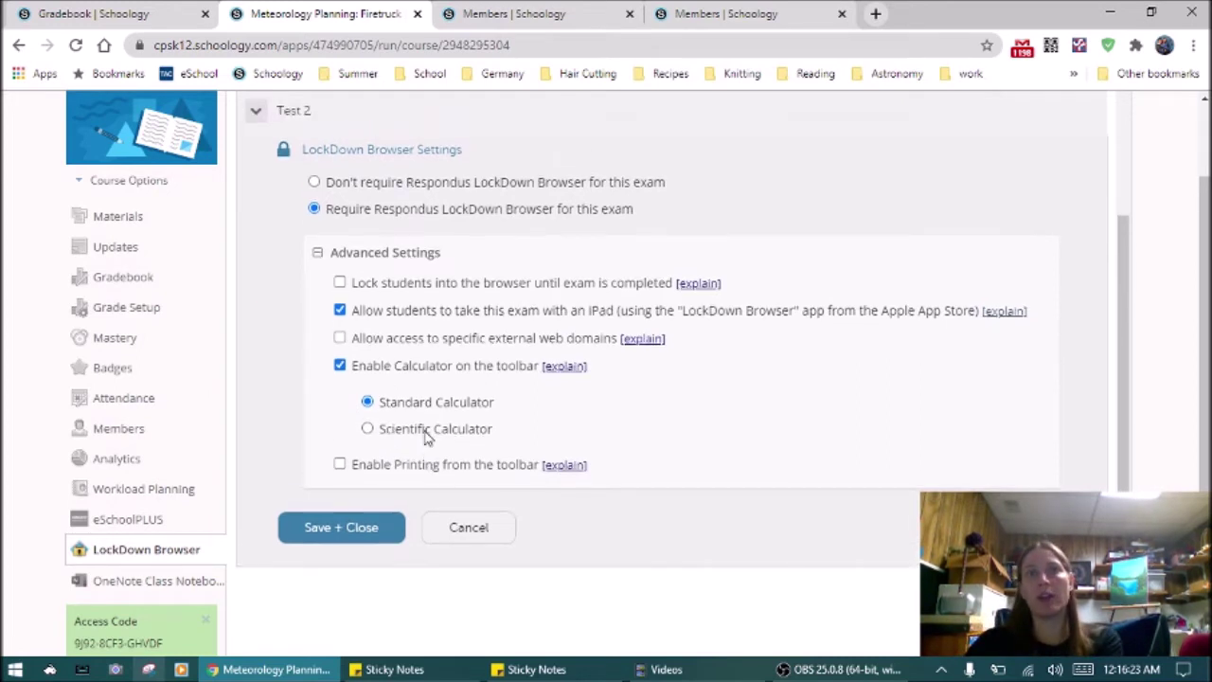
left_click(367, 533)
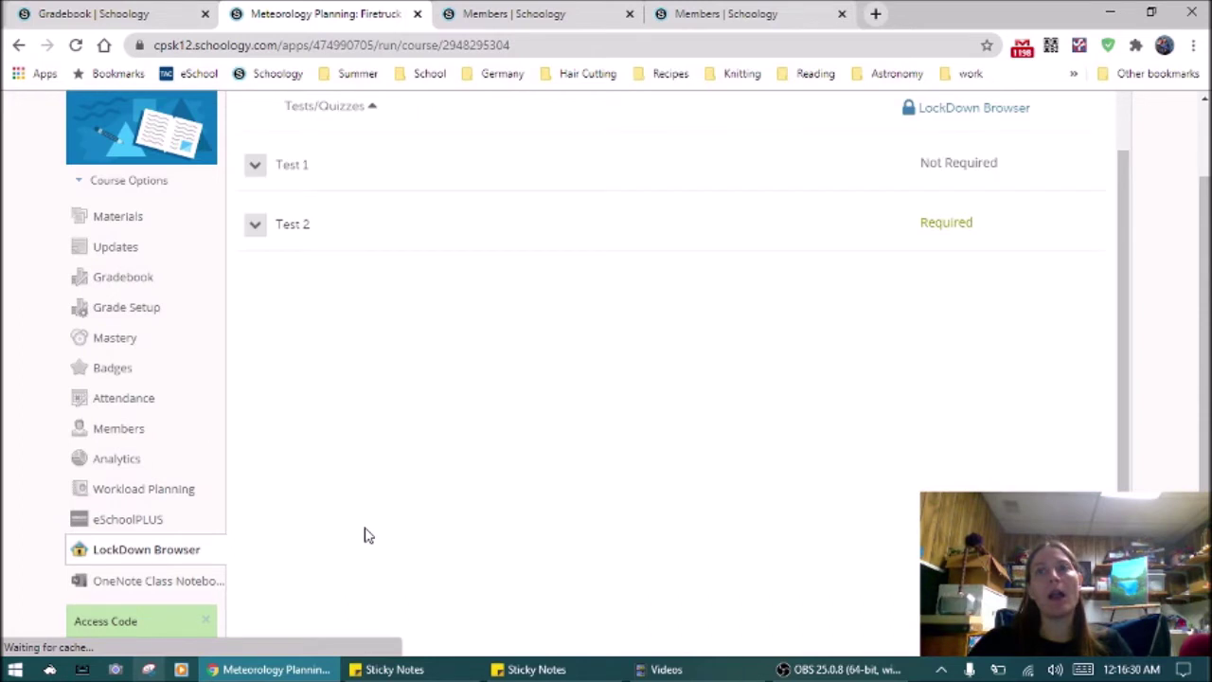
Open Test 2 from the course materials and show its student preview.
left_click(131, 218)
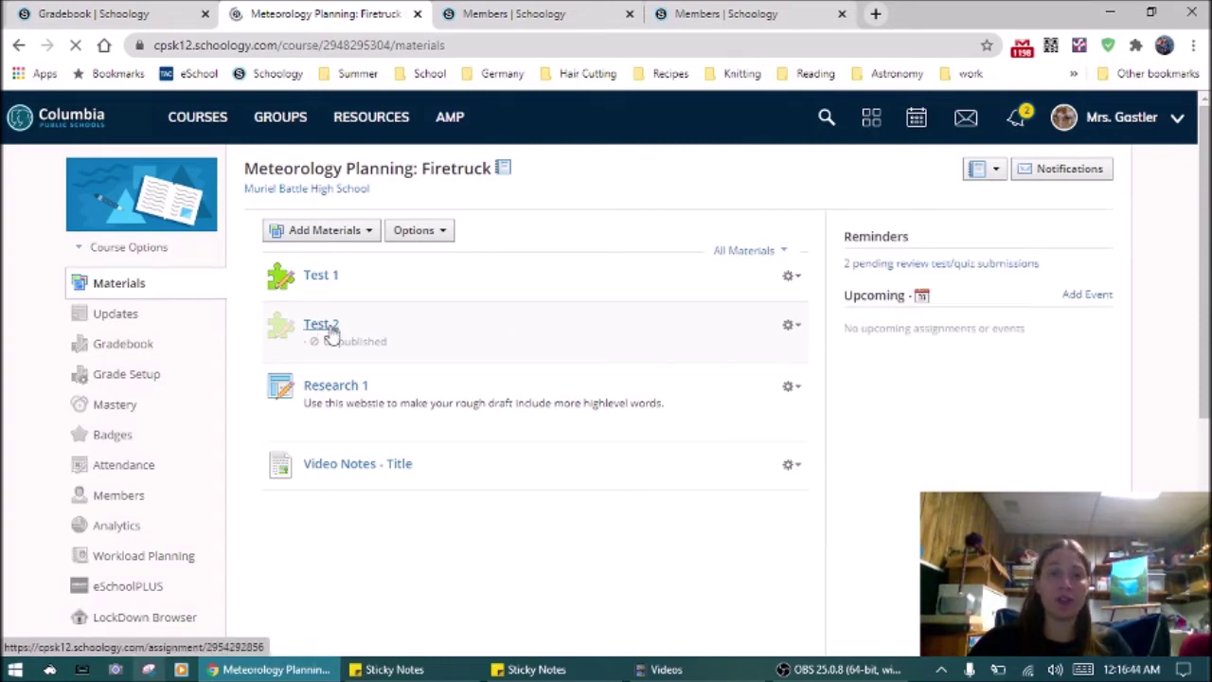
left_click(322, 325)
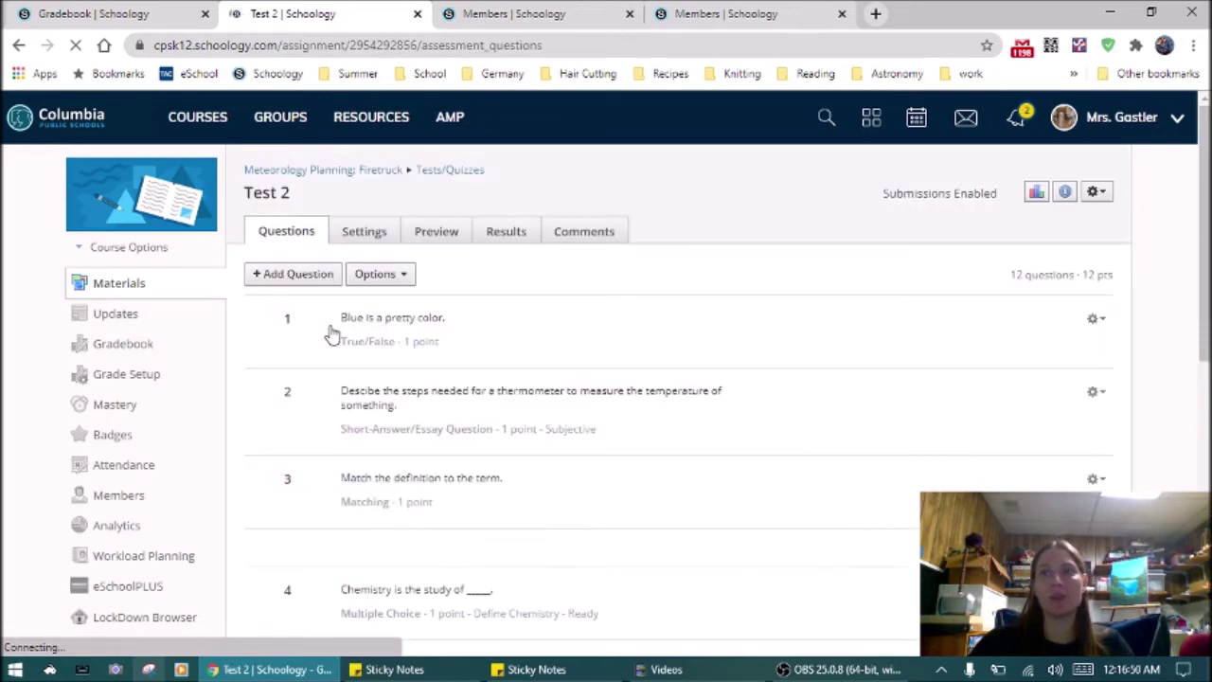
left_click(455, 240)
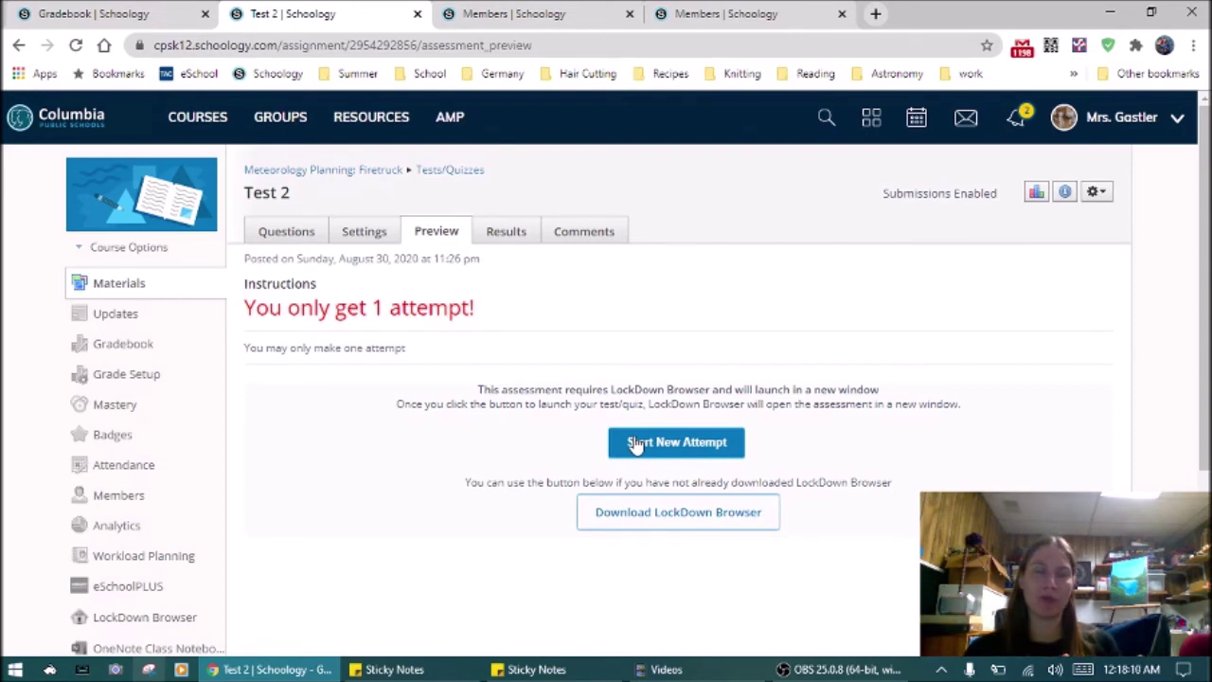
Start a new attempt at Test 2 in LockDown Browser and let it close the SmartBoard Service and SF-Zoomer processes.
left_click(637, 444)
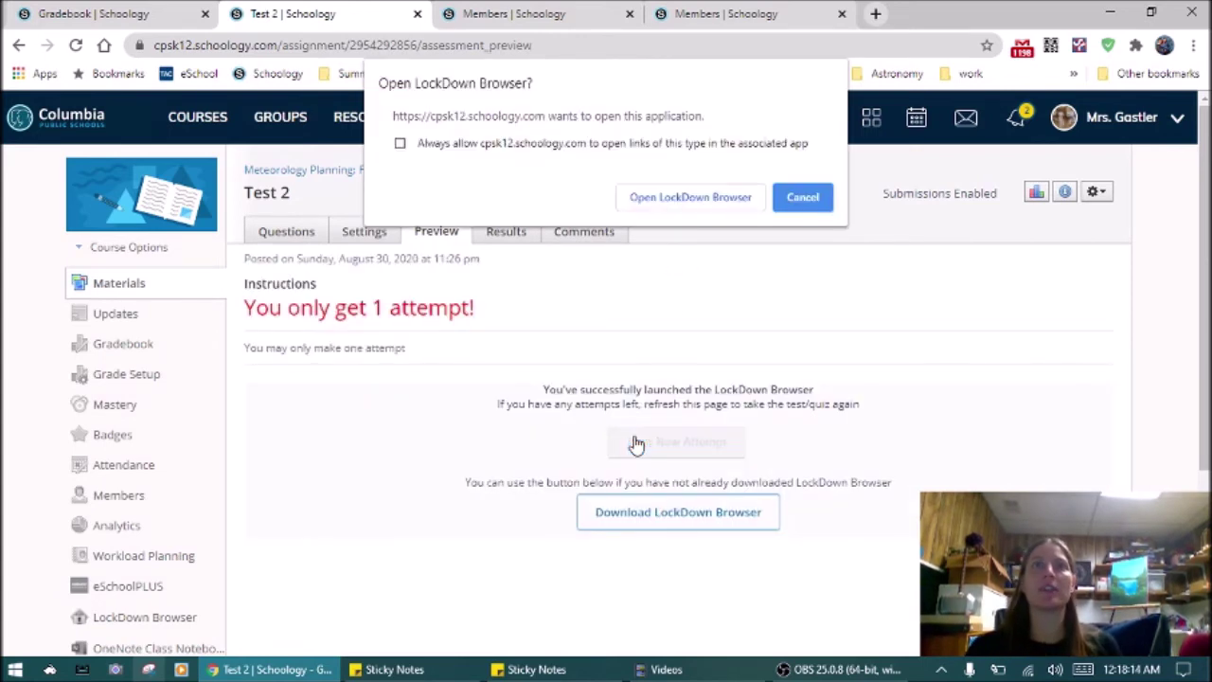
left_click(660, 197)
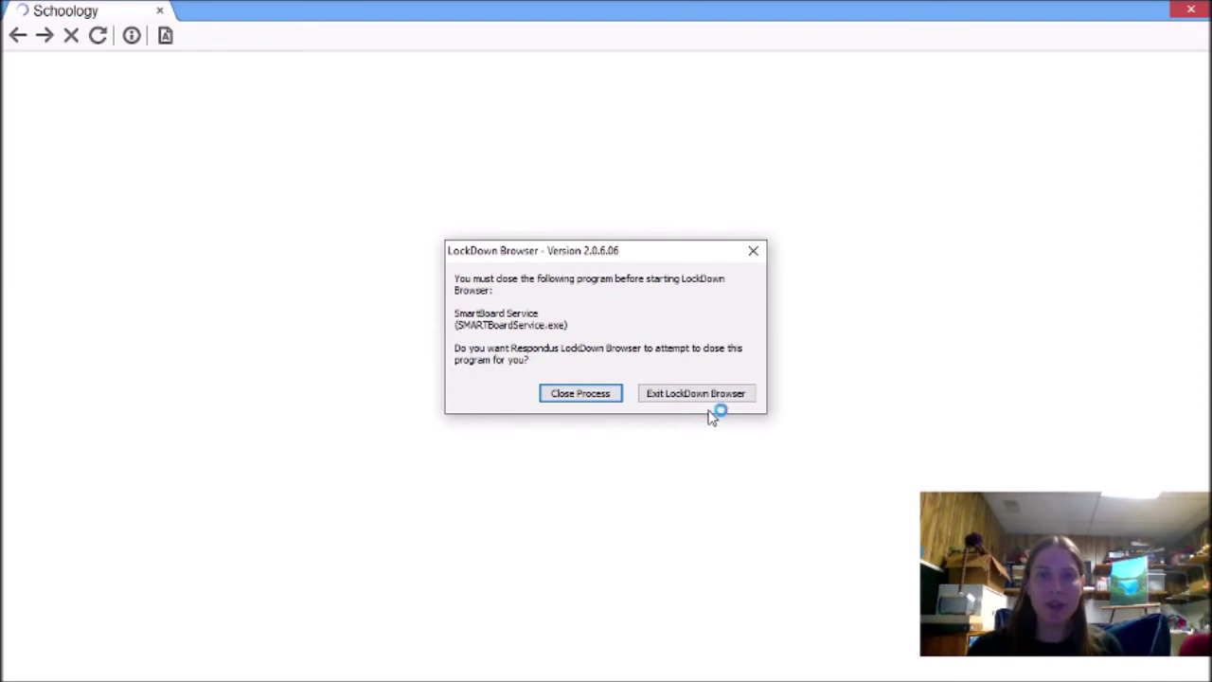
left_click(607, 399)
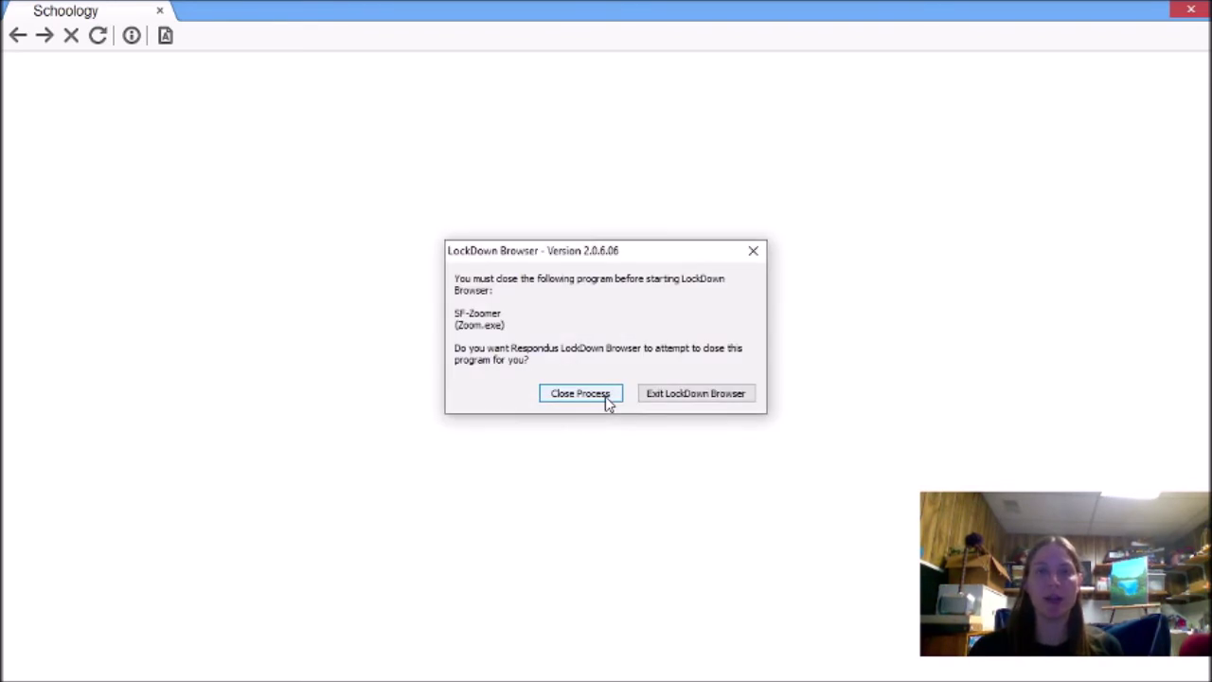
left_click(605, 396)
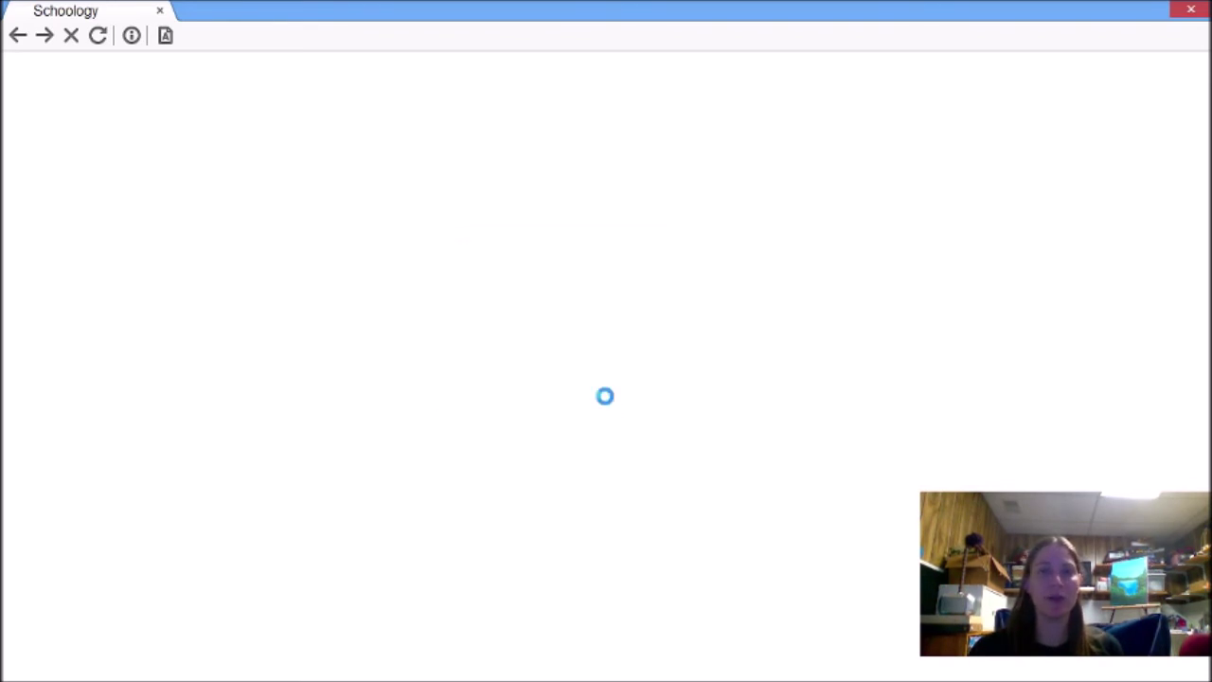
left_click(605, 395)
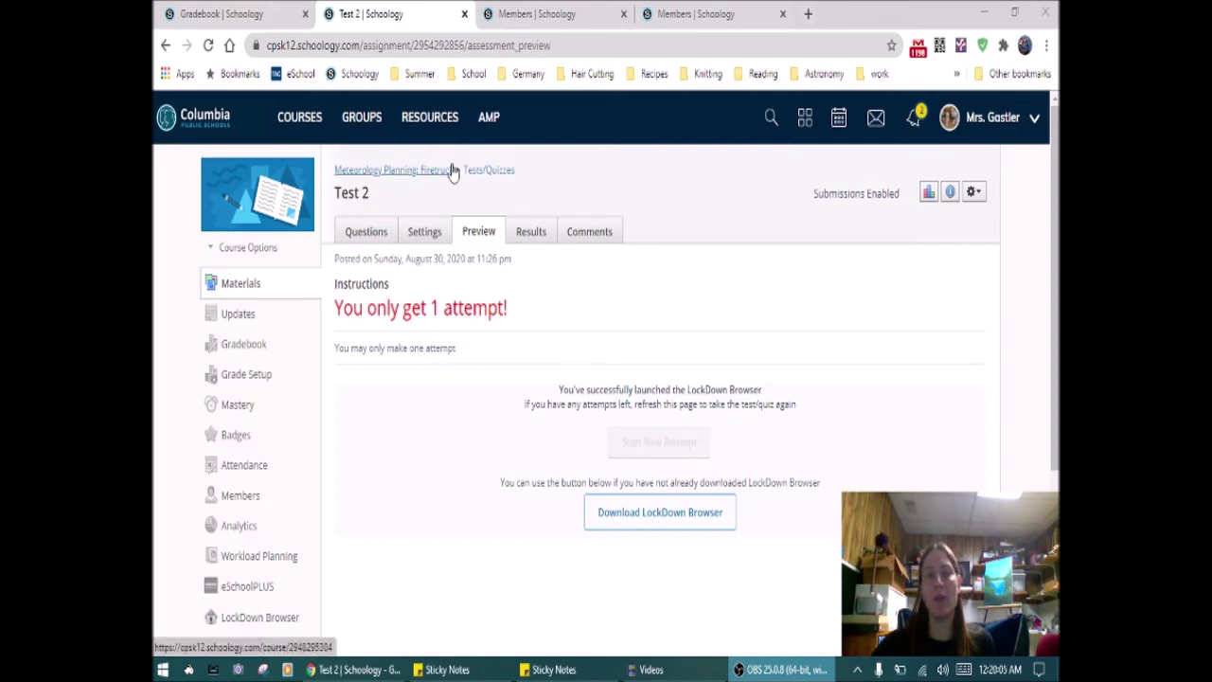
Reload the Test 2 preview page in the regular browser.
left_click(210, 46)
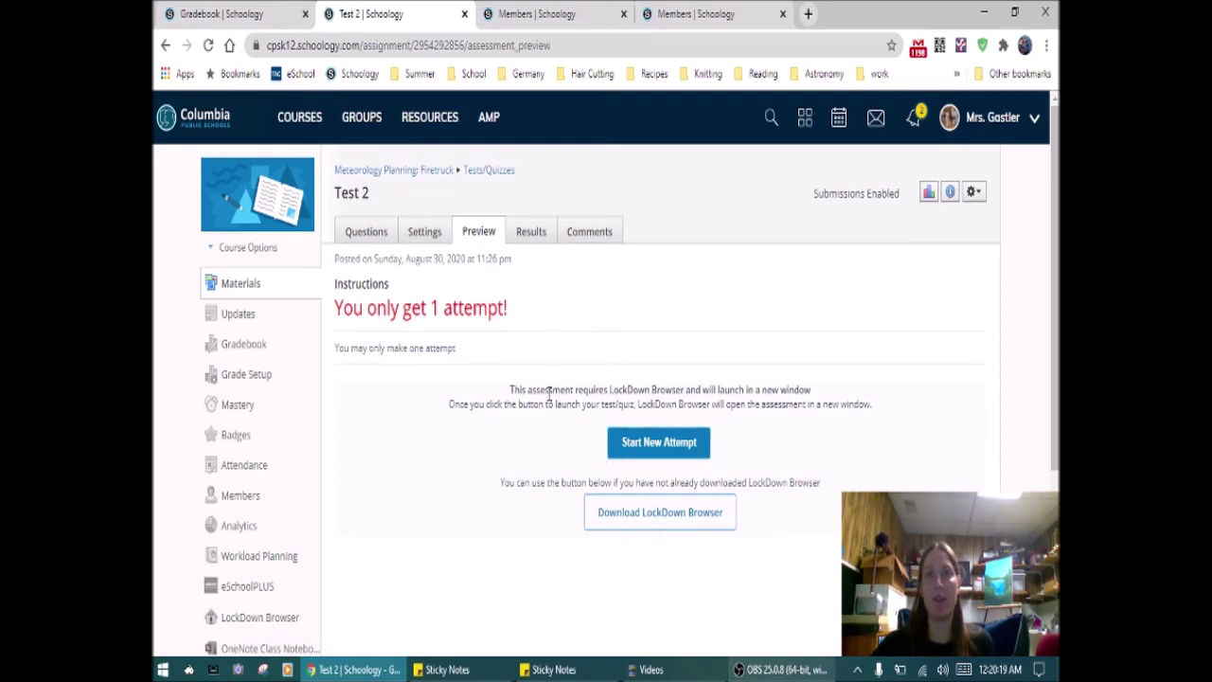
scroll(509, 520, "down", 1)
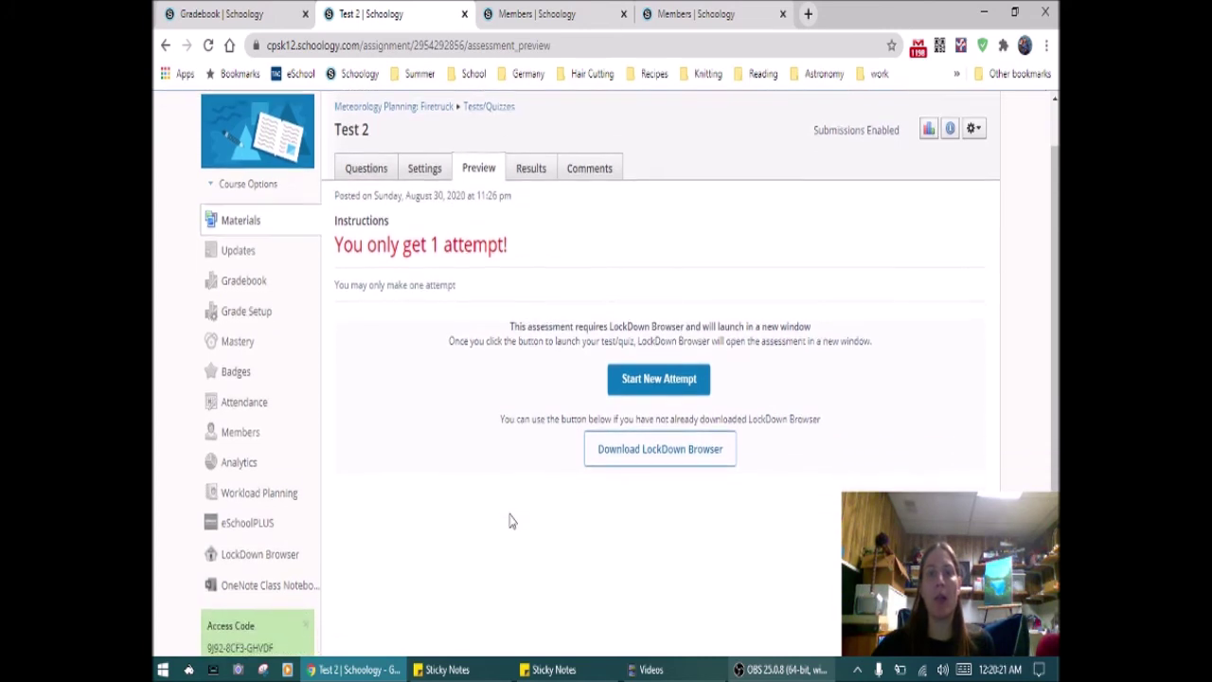
scroll(509, 520, "up", 1)
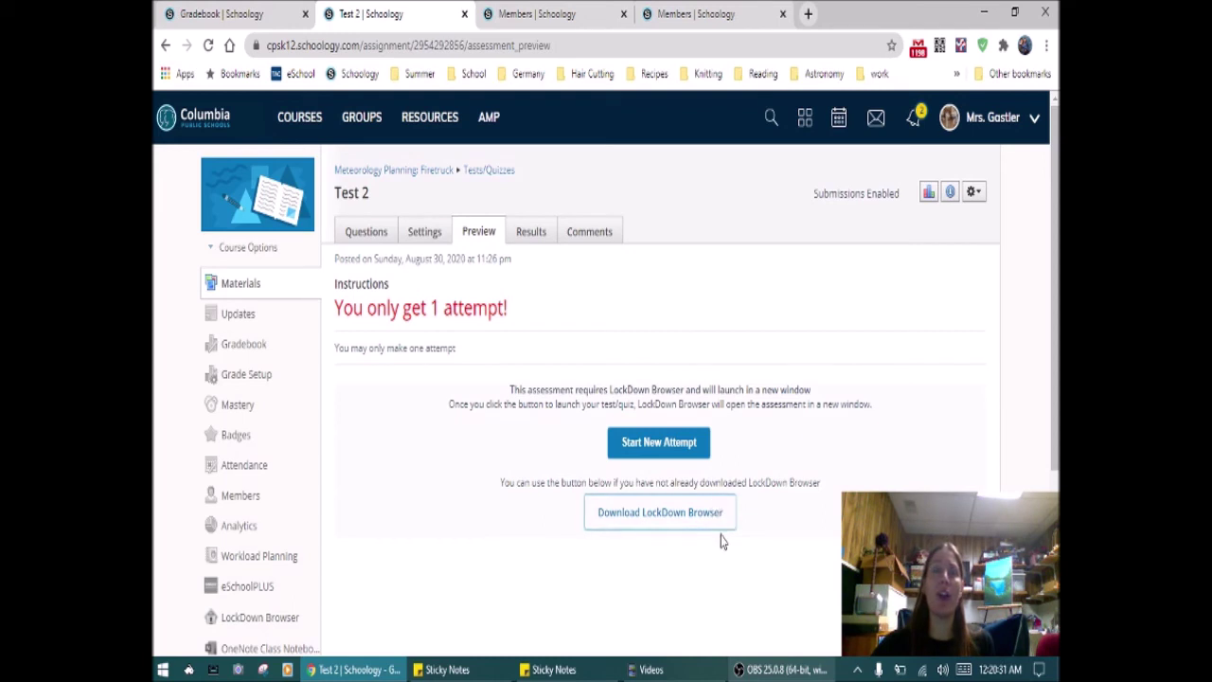
scroll(560, 541, "down", 1)
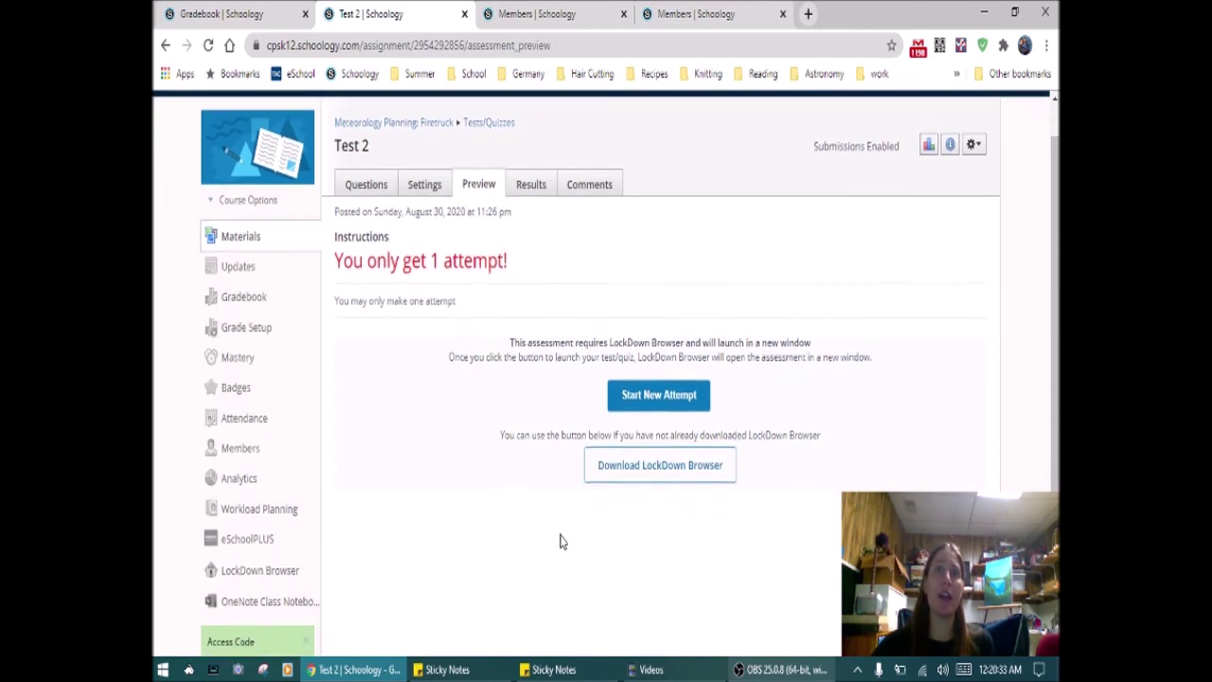
scroll(560, 540, "down", 2)
scroll(559, 540, "up", 2)
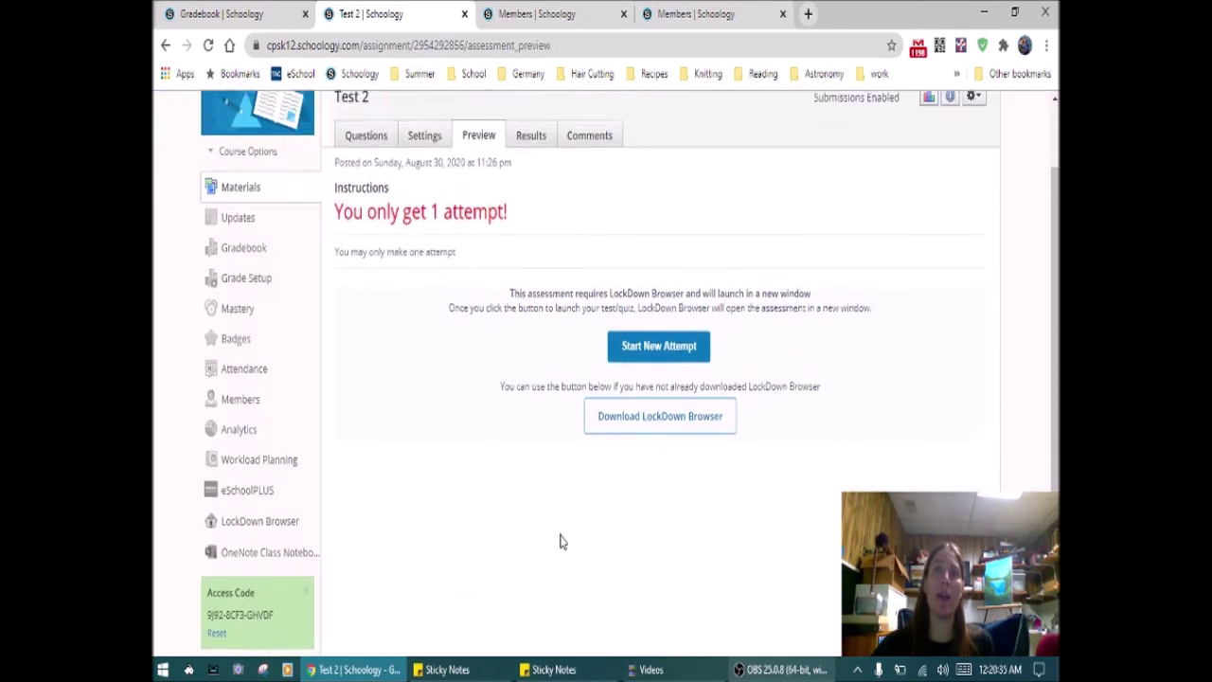
scroll(560, 540, "up", 1)
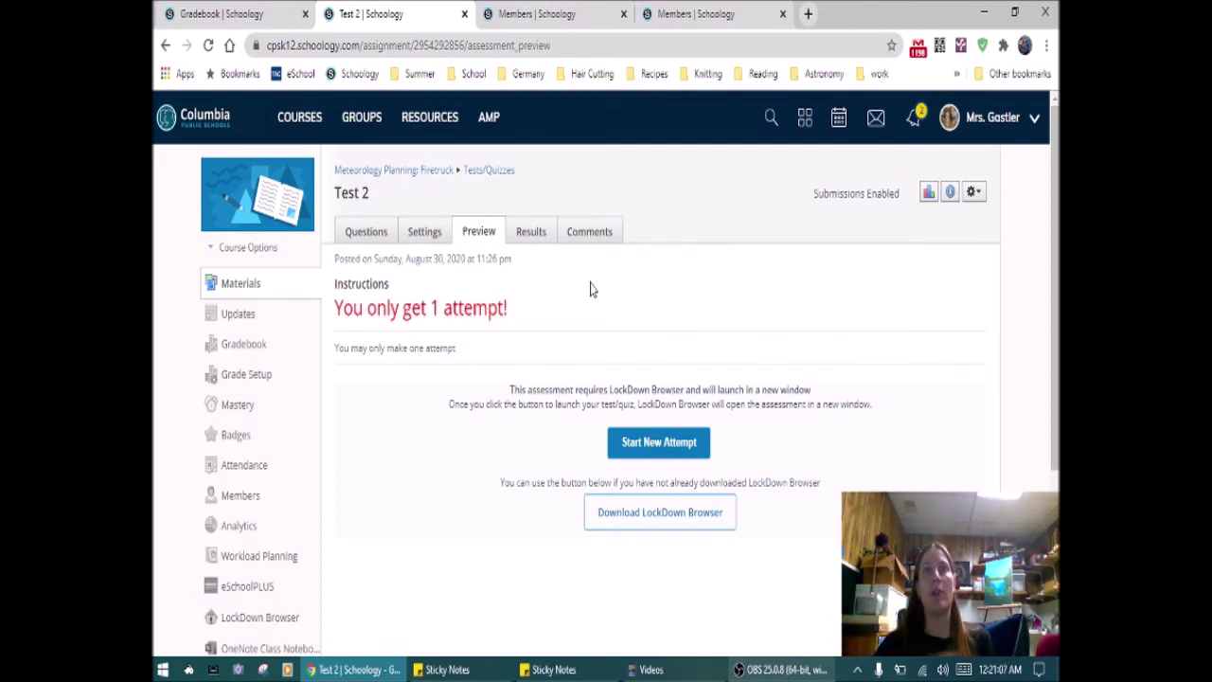
Open Test 2's settings and examine the choices for the Resumable option without changing it.
left_click(436, 239)
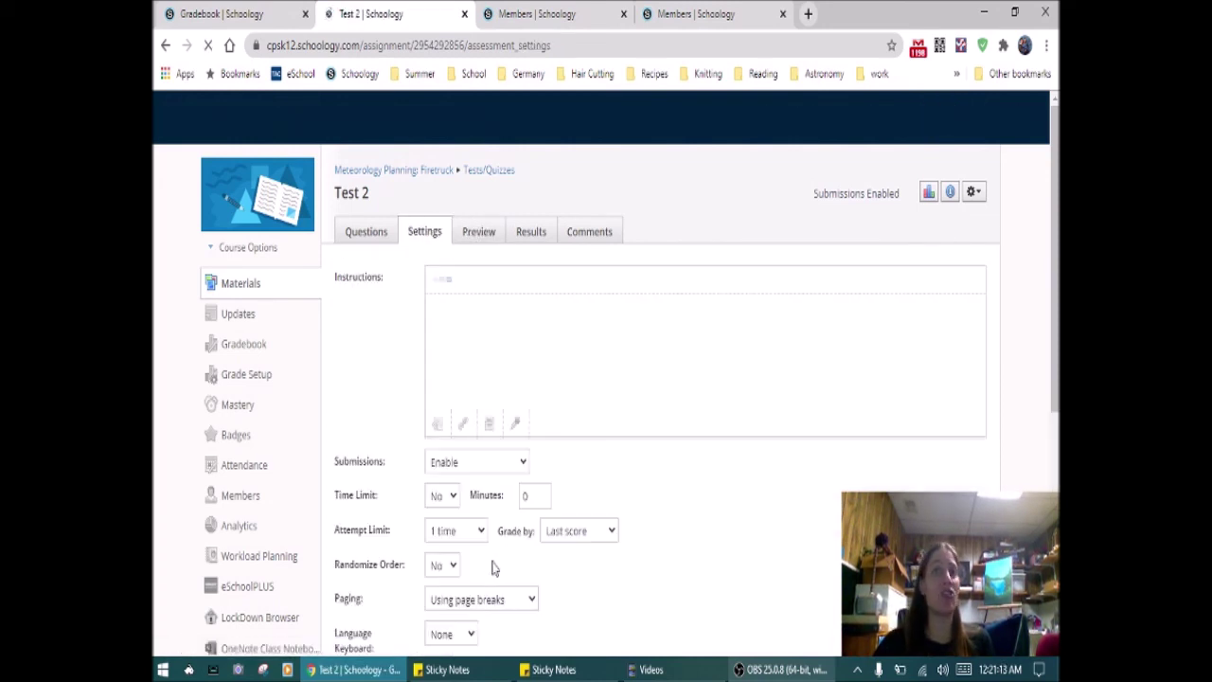
scroll(492, 566, "down", 2)
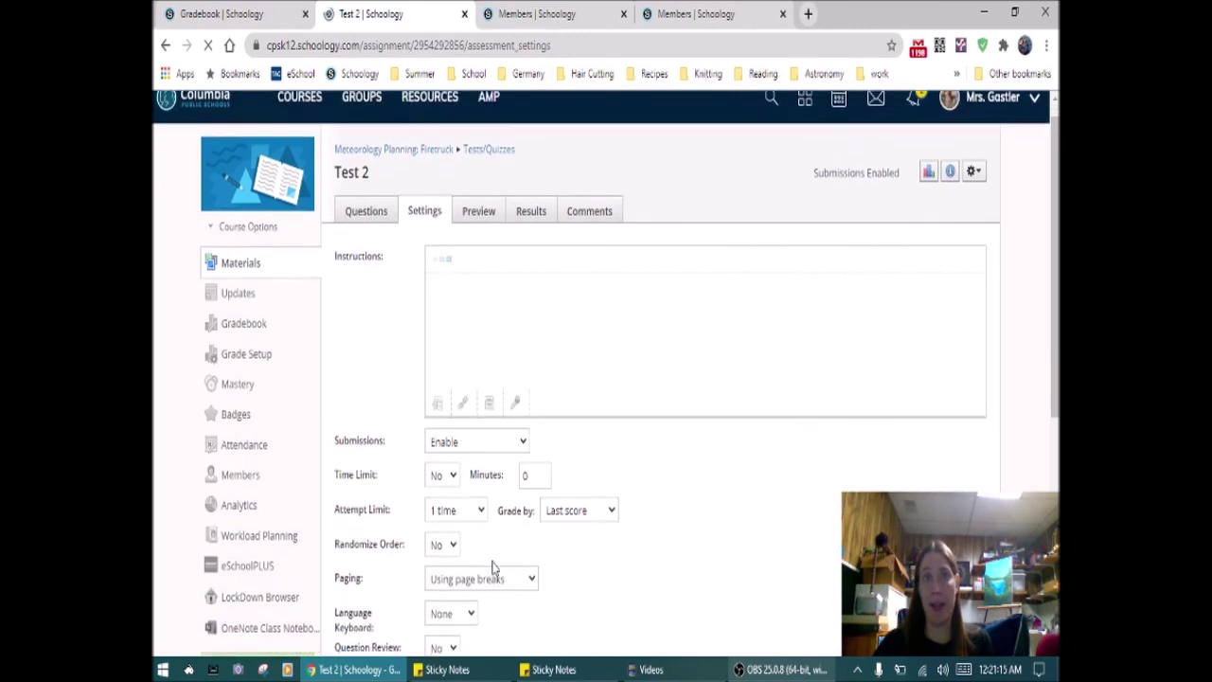
scroll(493, 566, "down", 2)
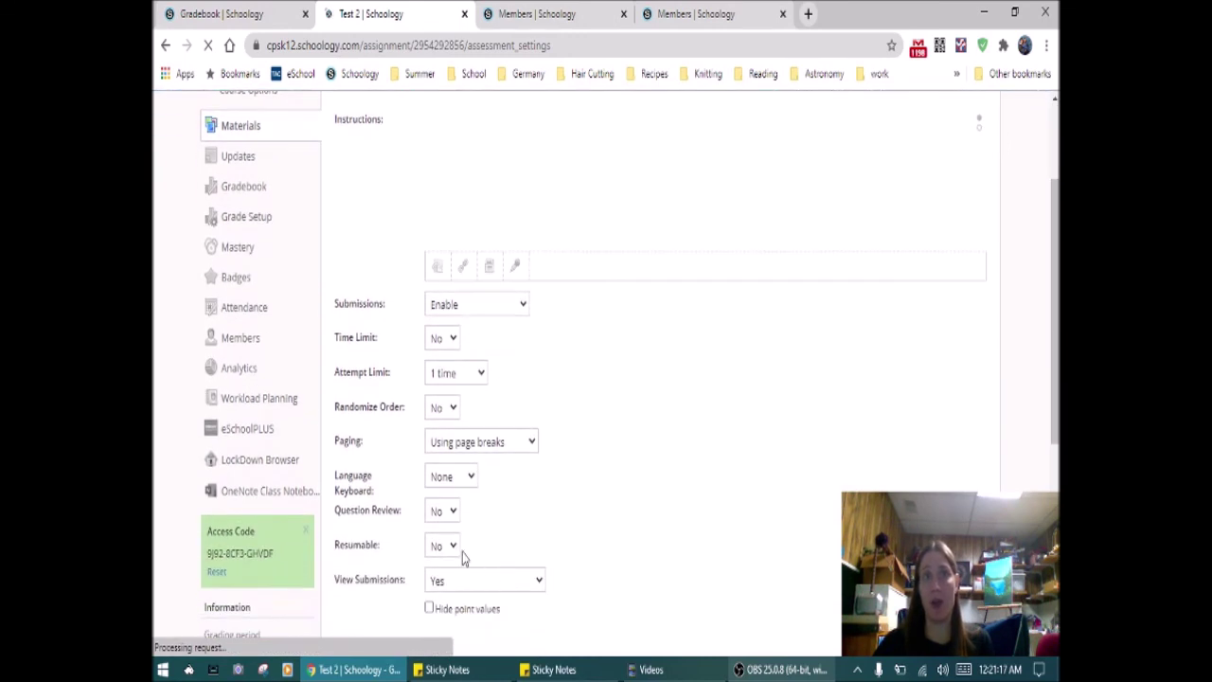
left_click(440, 557)
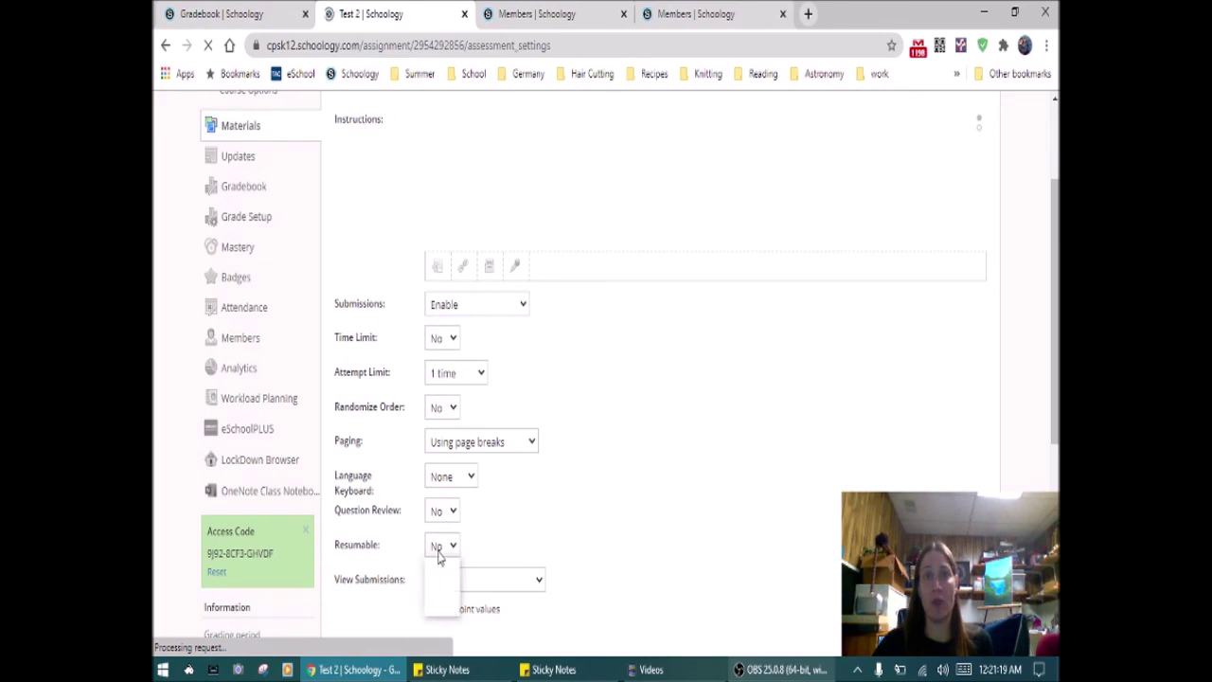
left_click(440, 557)
left_click(440, 556)
left_click(441, 557)
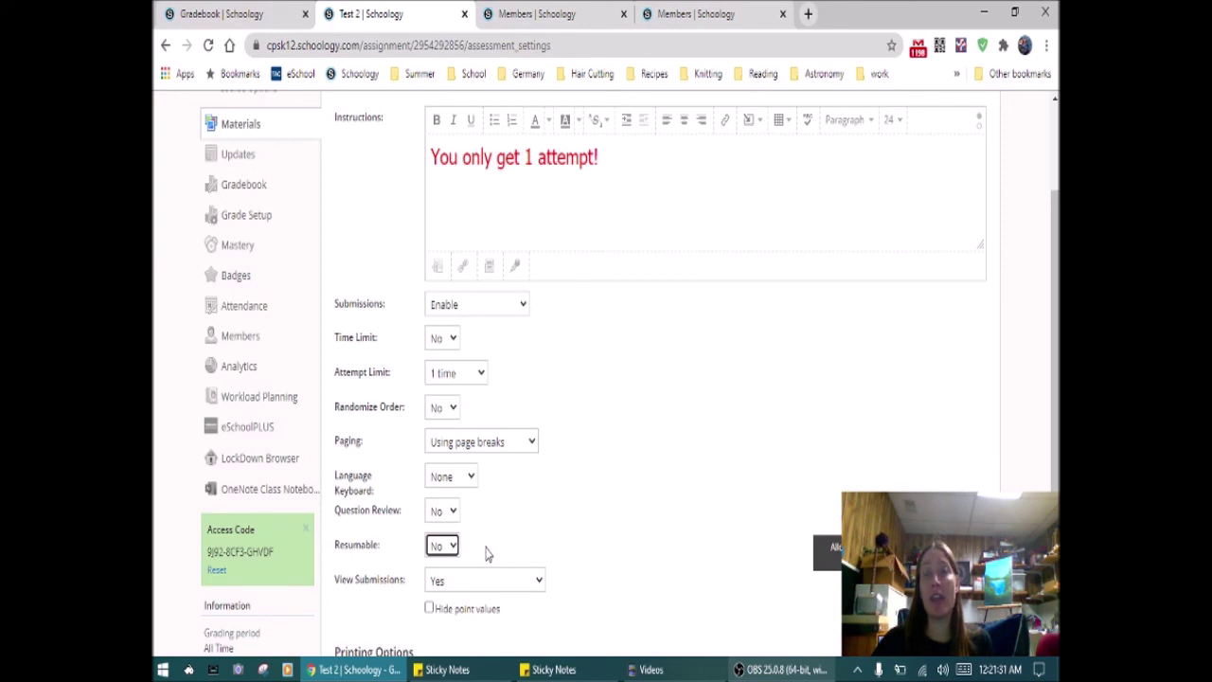
Show Test 2's results by student to review their submissions and attempts.
scroll(486, 554, "up", 2)
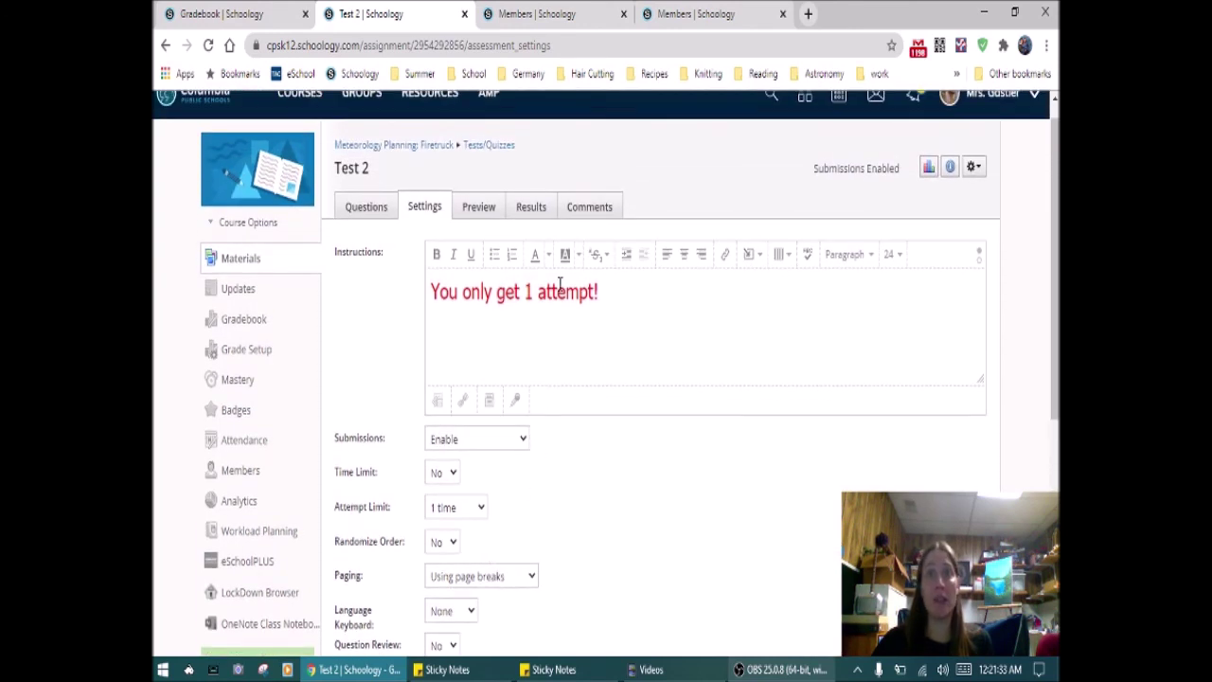
left_click(532, 208)
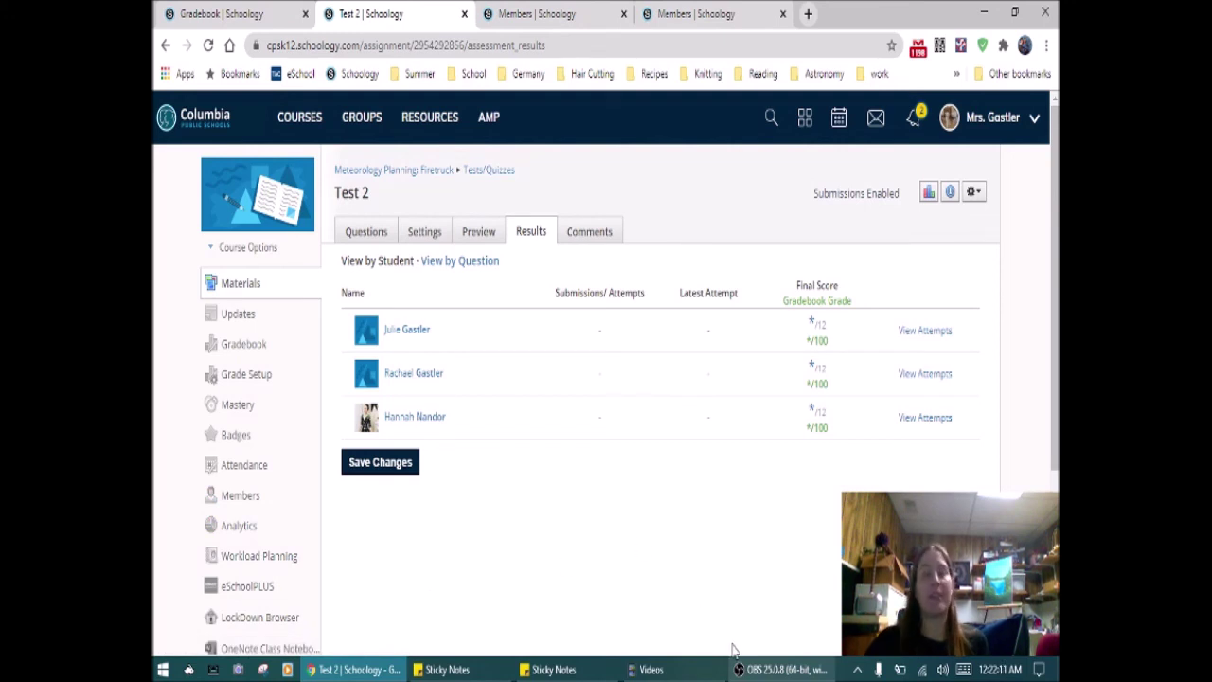
left_click(791, 651)
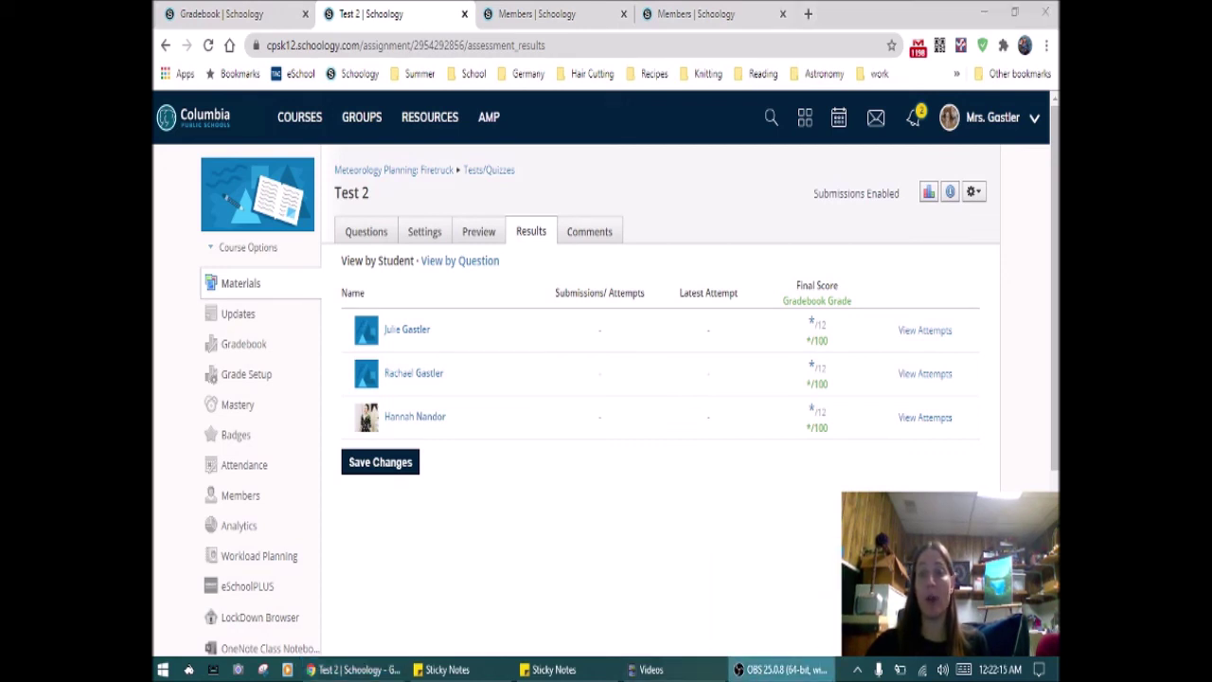